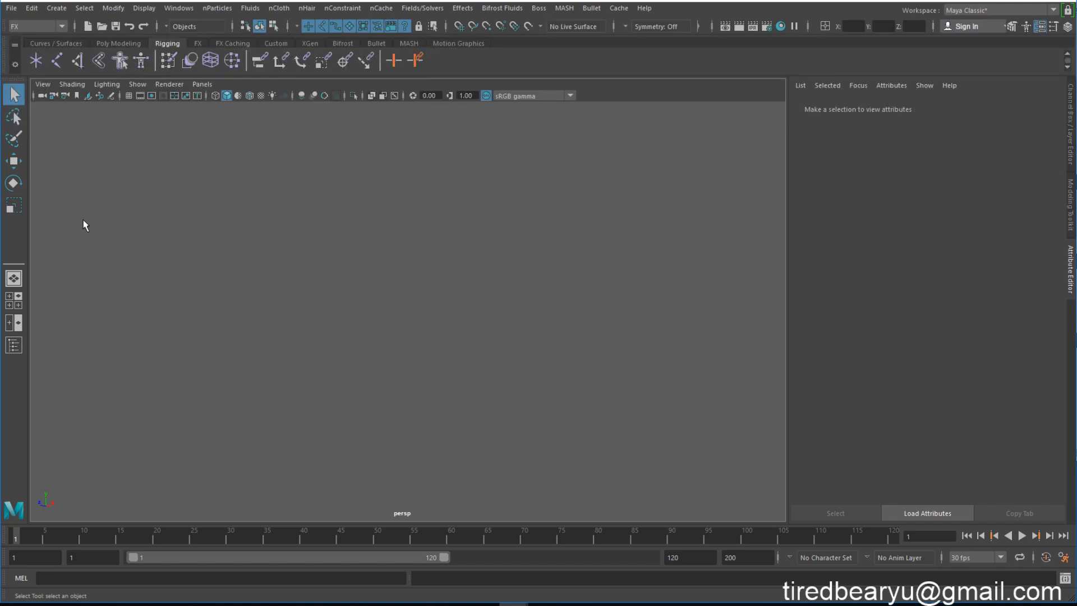
# - Show the viewport grid and open the Bullet and nCloth command lists as floating windows
pyautogui.click(130, 96)
pyautogui.moveTo(384, 231)
pyautogui.keyDown('alt'); pyautogui.mouseDown()
pyautogui.moveTo(327, 234)
pyautogui.moveTo(423, 237)
pyautogui.moveTo(428, 200)
pyautogui.moveTo(437, 207)
pyautogui.moveTo(355, 276)
pyautogui.moveTo(384, 262)
pyautogui.moveTo(387, 235)
pyautogui.mouseUp(); pyautogui.keyUp('alt')
pyautogui.click(591, 8)
pyautogui.click(620, 5)
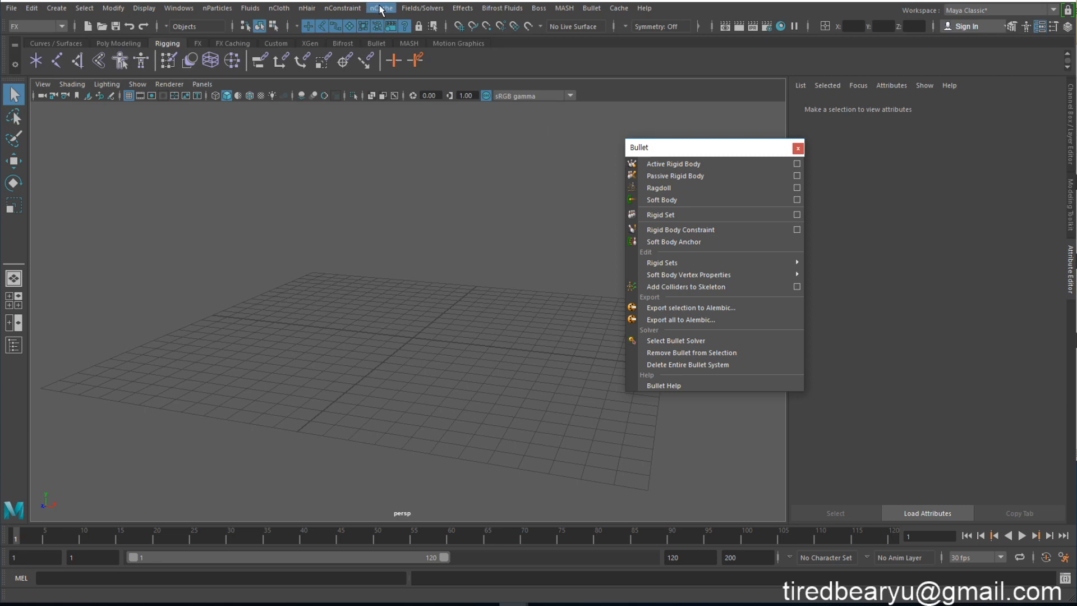
pyautogui.click(285, 8)
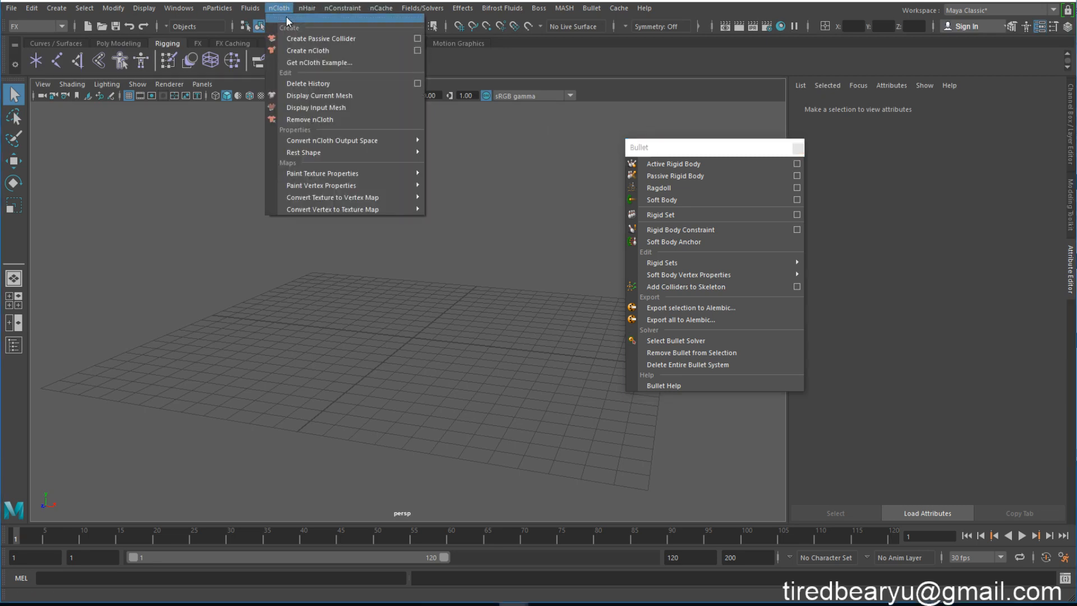
pyautogui.click(291, 21)
pyautogui.moveTo(304, 7); pyautogui.dragTo(337, 147)
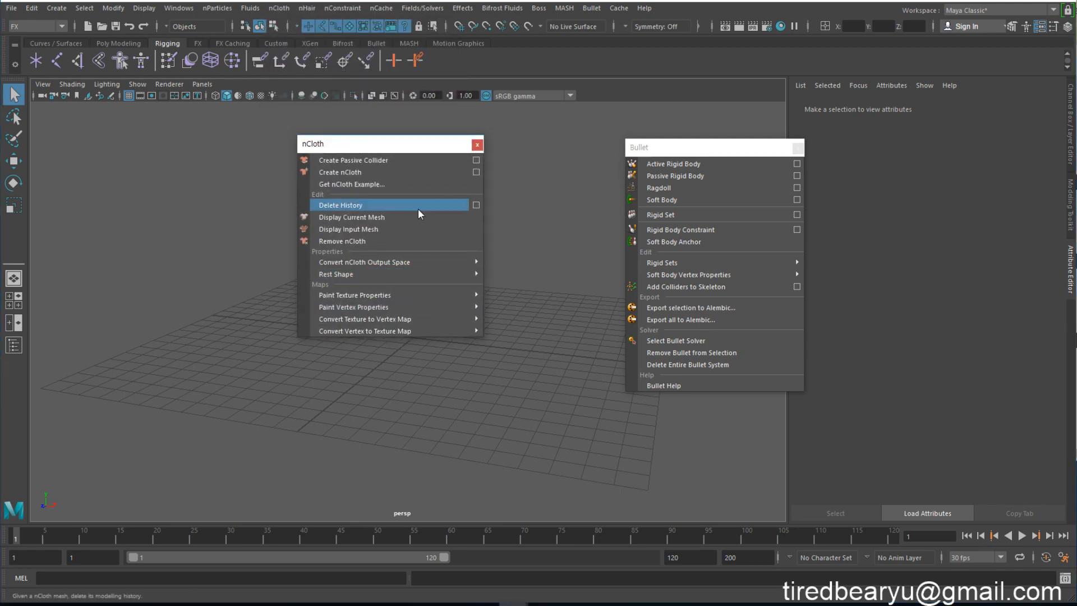
pyautogui.moveTo(415, 144); pyautogui.dragTo(474, 106)
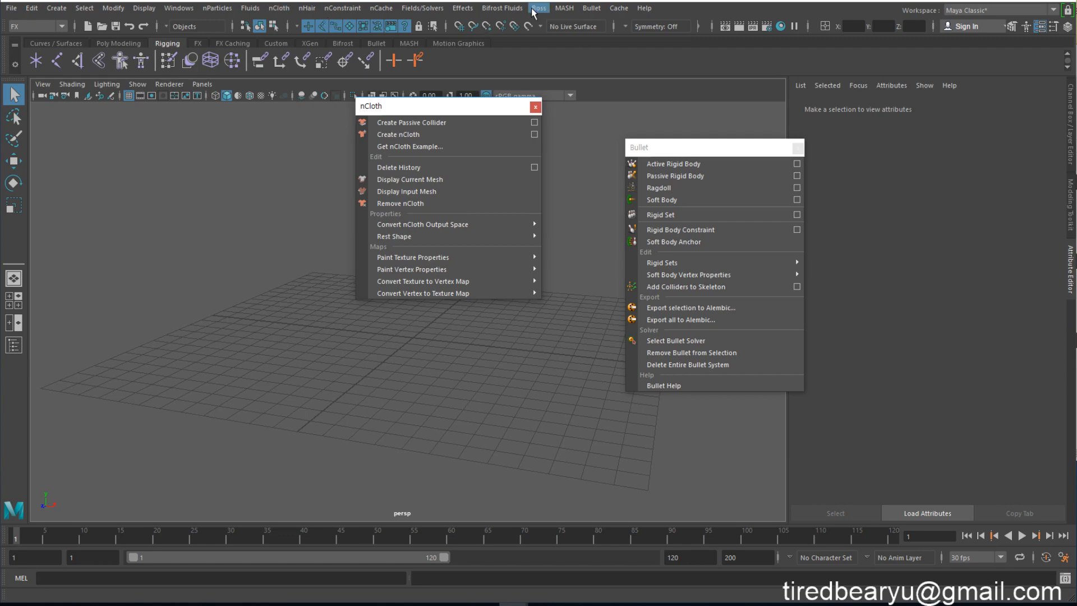
# - Examine the Bullet commands, including the Rigid Sets options, and close both floating command lists
pyautogui.click(591, 11)
pyautogui.click(591, 11)
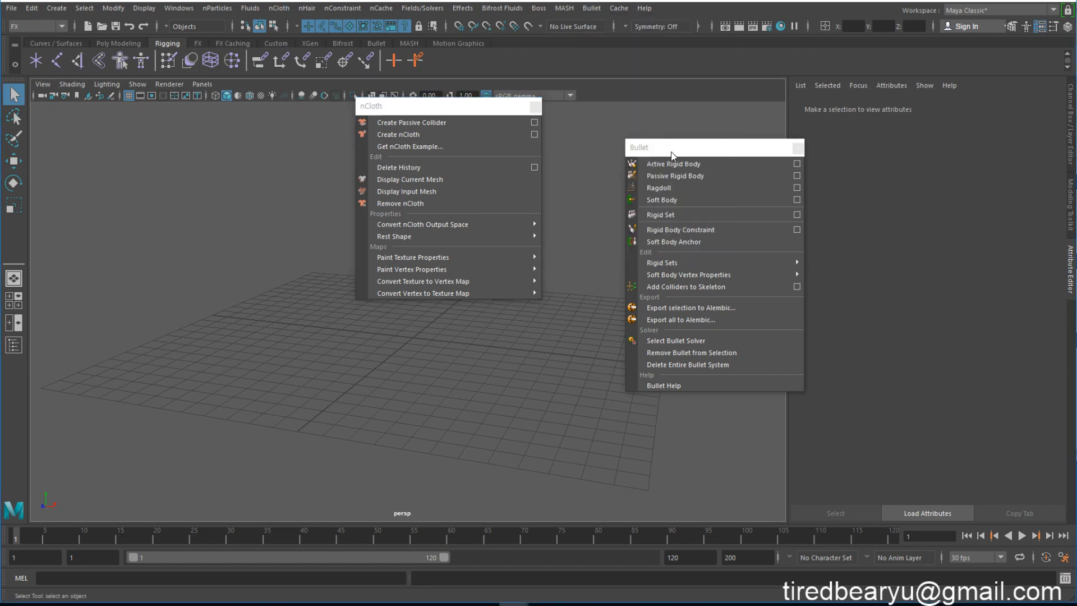
pyautogui.moveTo(671, 147); pyautogui.dragTo(697, 69)
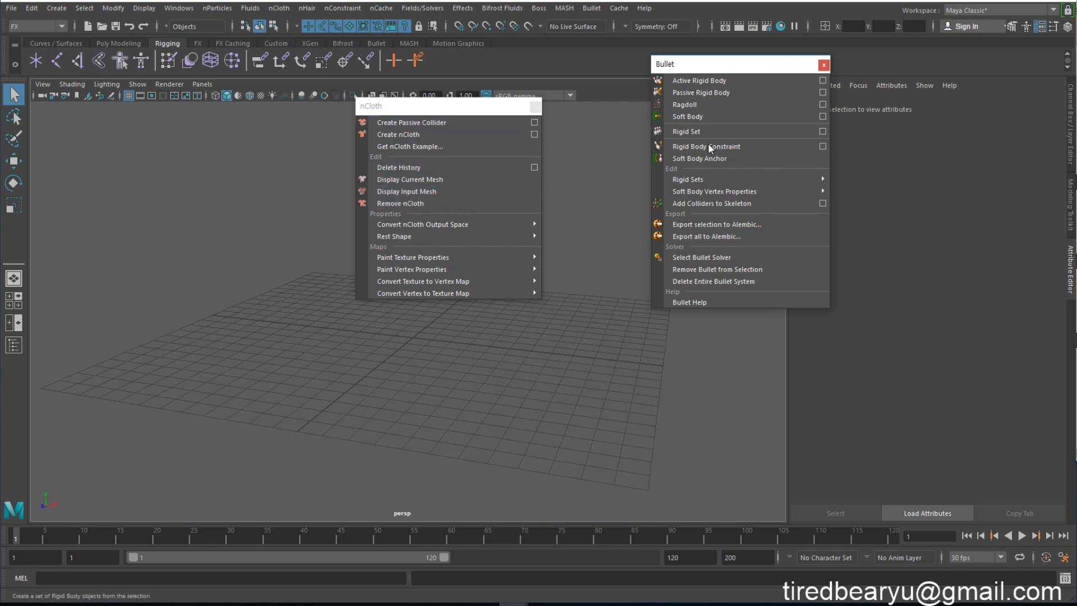
pyautogui.moveTo(723, 185)
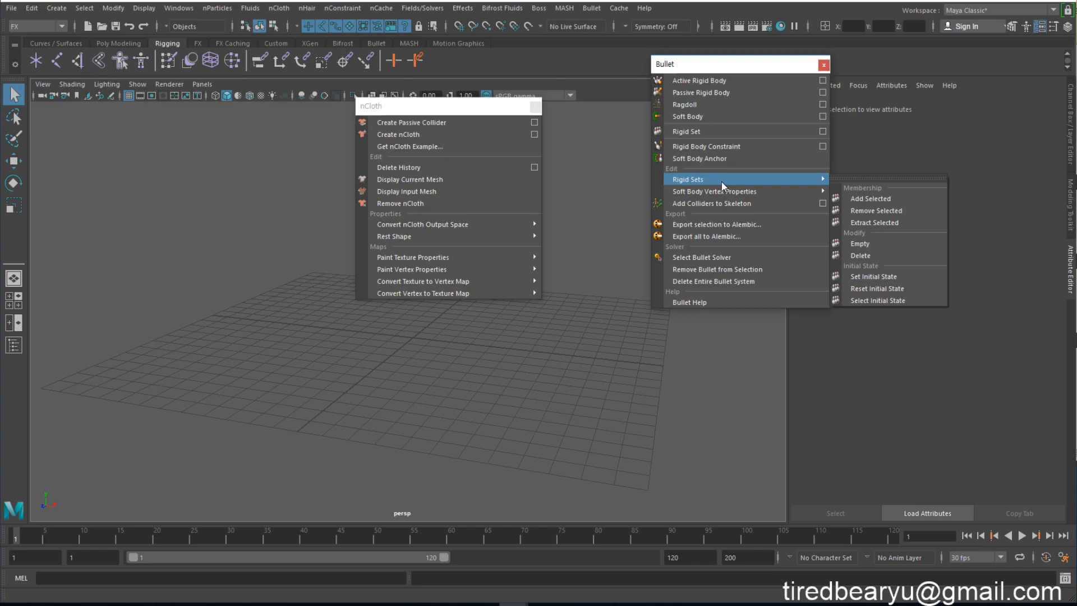
pyautogui.click(536, 112)
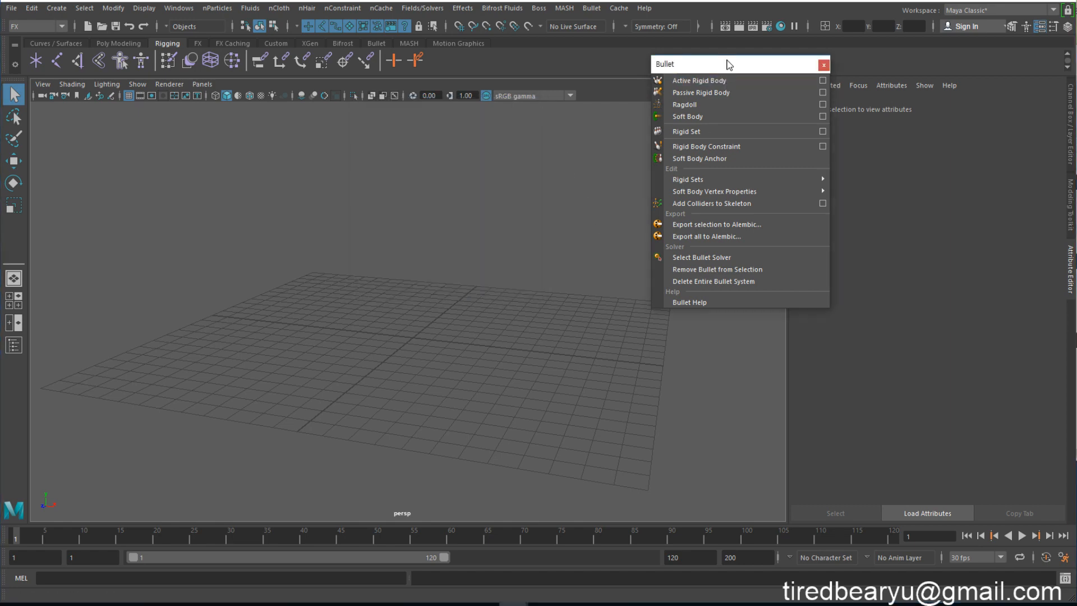
pyautogui.moveTo(729, 64); pyautogui.dragTo(787, 110)
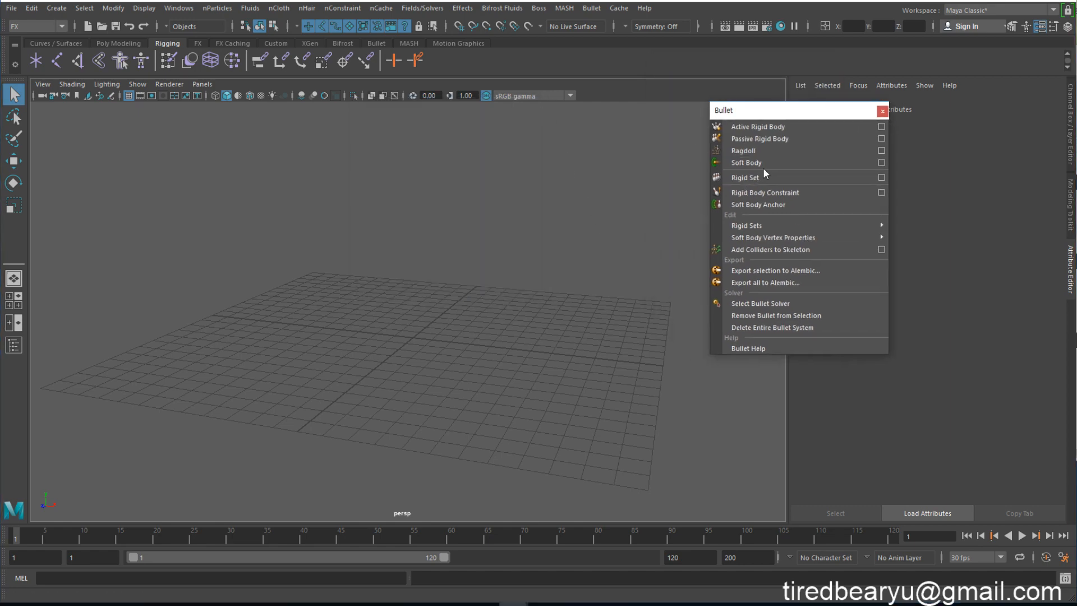
pyautogui.click(882, 111)
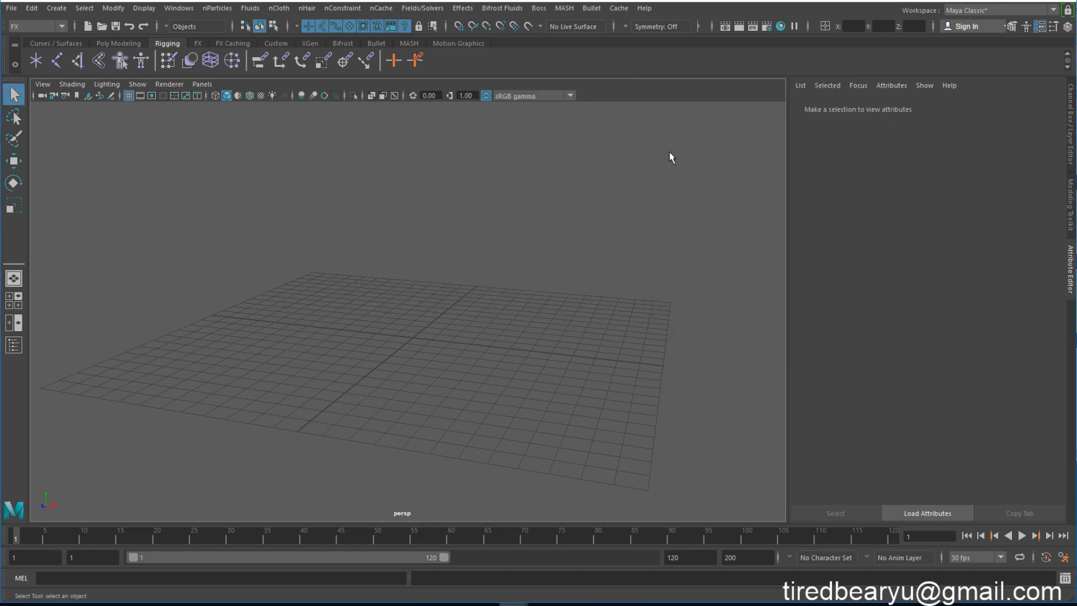
# - Open the scene file curtain.mb, discarding the changes to the untitled scene
pyautogui.click(11, 8)
pyautogui.click(43, 41)
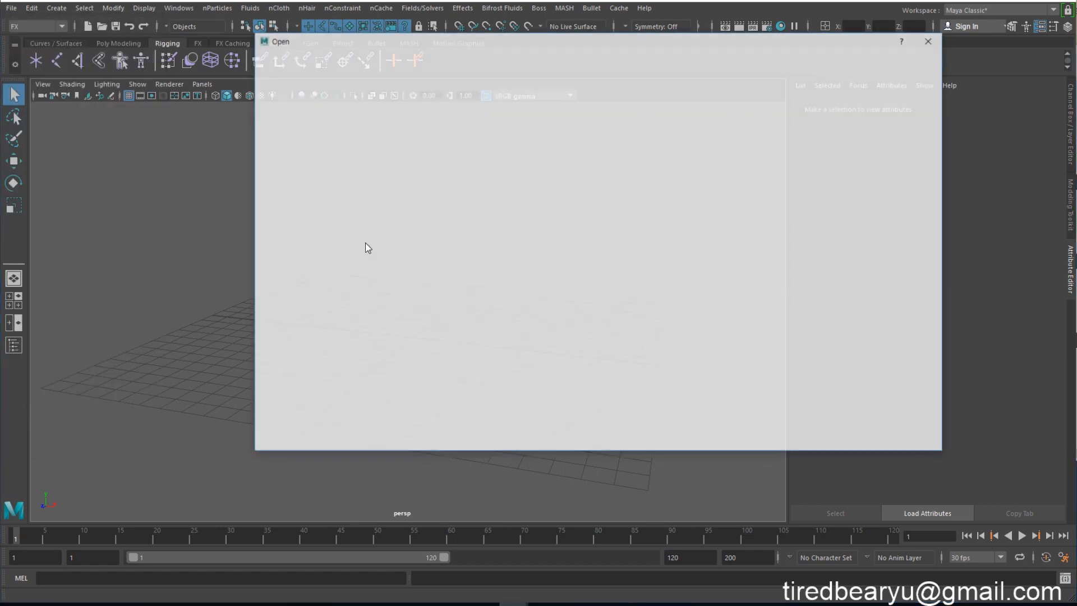
pyautogui.click(408, 151)
pyautogui.click(373, 189)
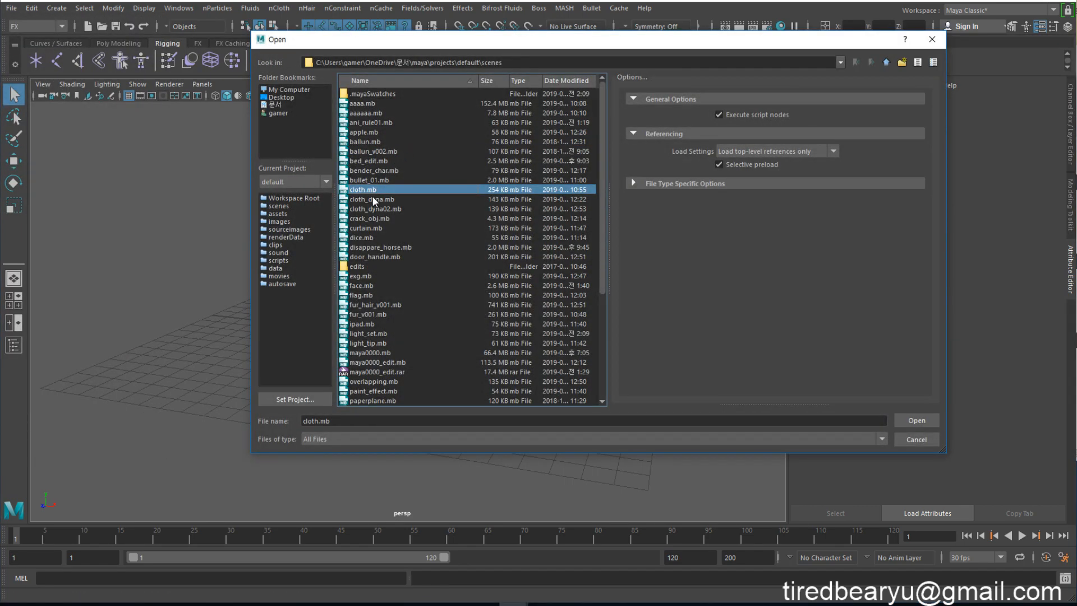
pyautogui.doubleClick(375, 227)
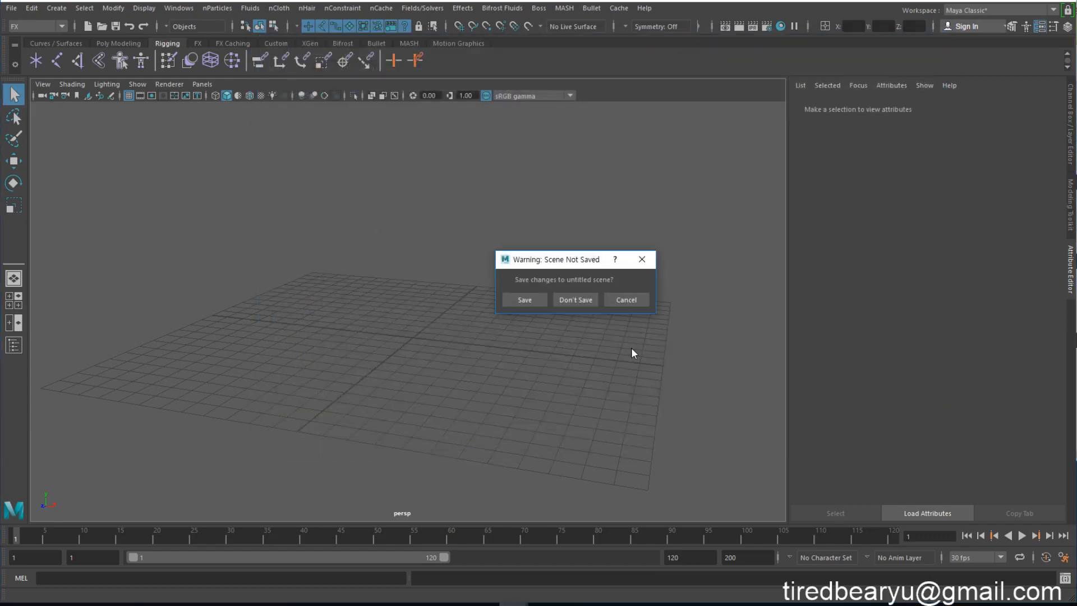
pyautogui.click(576, 300)
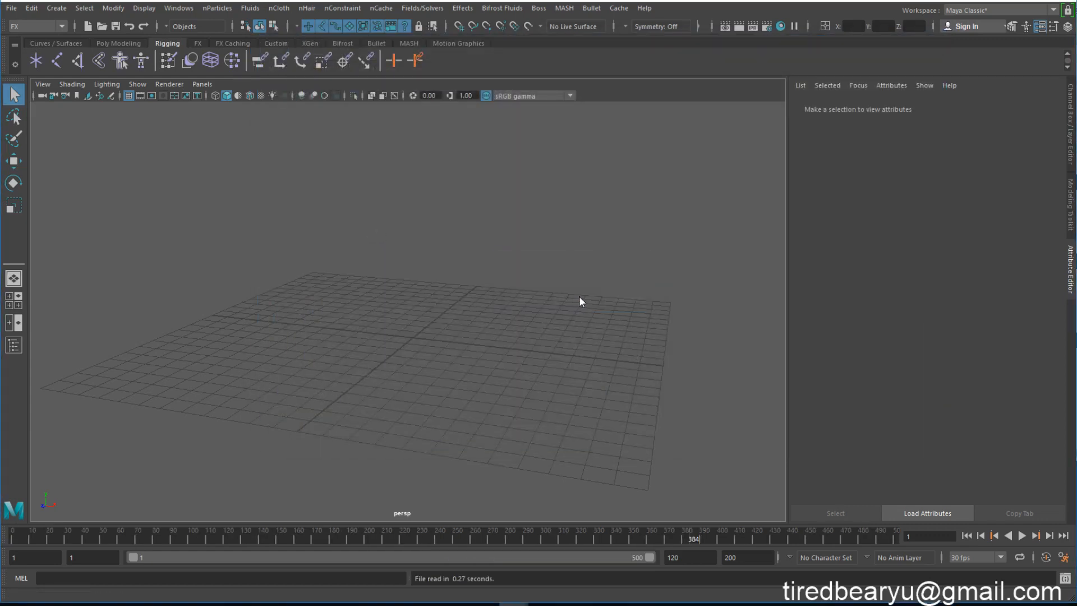
# - Select the curtain cloth, rewind its simulation to frame 1, and clear the selection
pyautogui.keyDown('alt'); pyautogui.moveTo(576, 298); pyautogui.dragTo(414, 308, button='middle'); pyautogui.keyUp('alt')
pyautogui.scroll(-2, 437, 278)
pyautogui.click(436, 277)
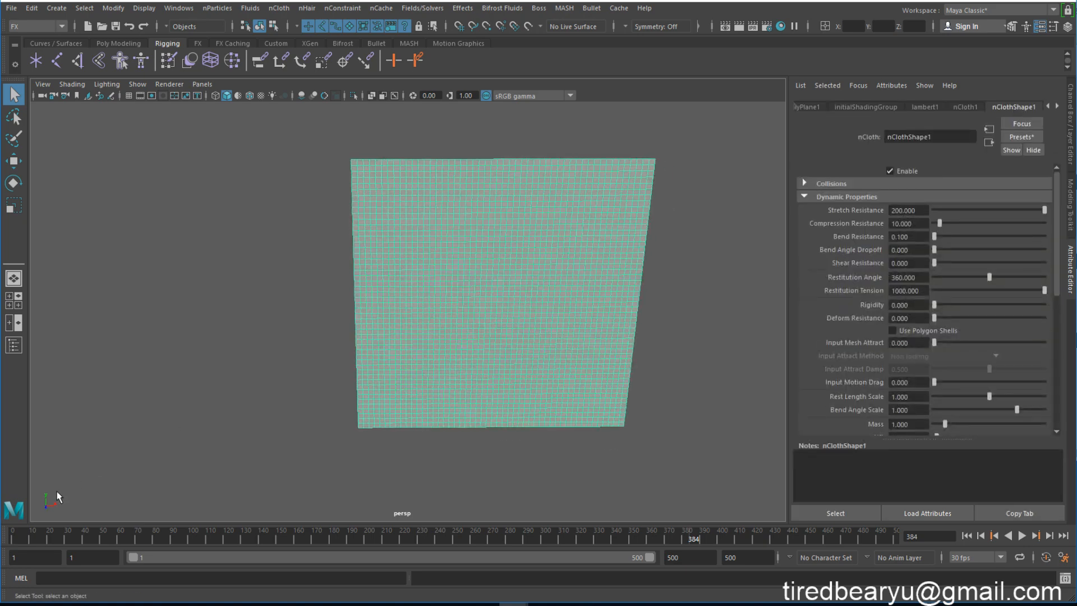
pyautogui.moveTo(22, 538); pyautogui.dragTo(1, 472)
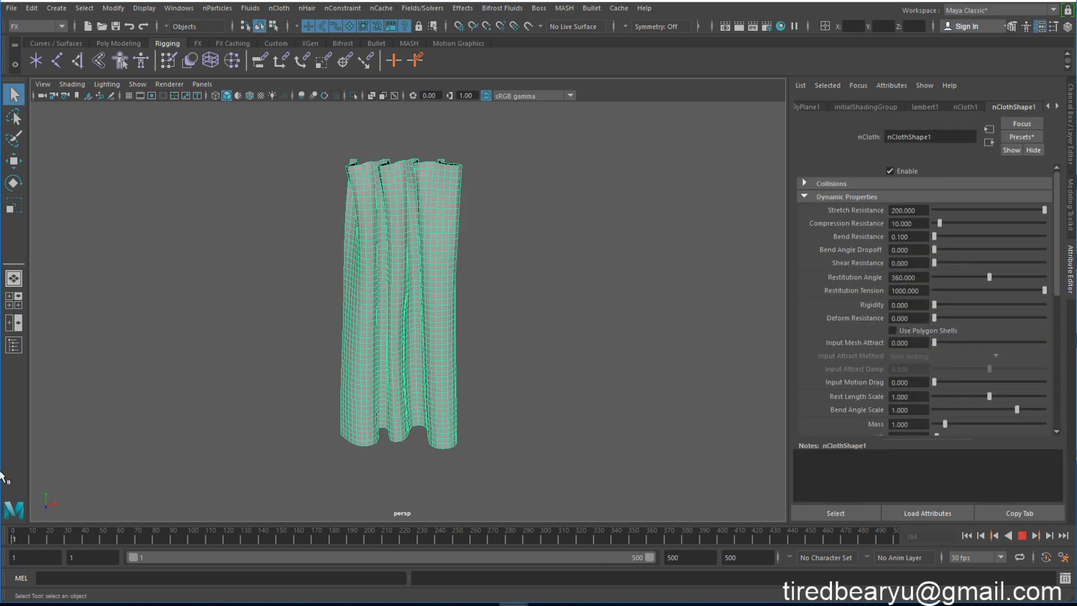
pyautogui.click(271, 297)
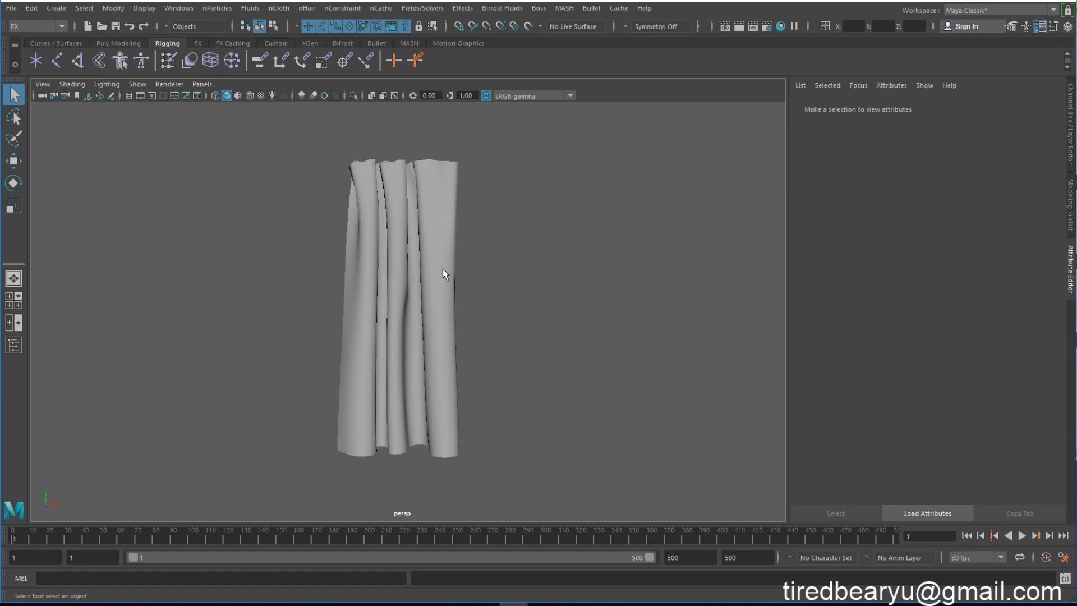
# - Play the curtain's nCloth simulation, stop it at frame 42, and deselect the cloth
pyautogui.click(449, 274)
pyautogui.keyDown('alt'); pyautogui.moveTo(512, 324); pyautogui.dragTo(563, 316); pyautogui.keyUp('alt')
pyautogui.keyDown('alt'); pyautogui.moveTo(497, 307); pyautogui.dragTo(505, 309); pyautogui.keyUp('alt')
pyautogui.keyDown('alt'); pyautogui.moveTo(524, 336); pyautogui.dragTo(537, 326, button='middle'); pyautogui.keyUp('alt')
pyautogui.click(1025, 538)
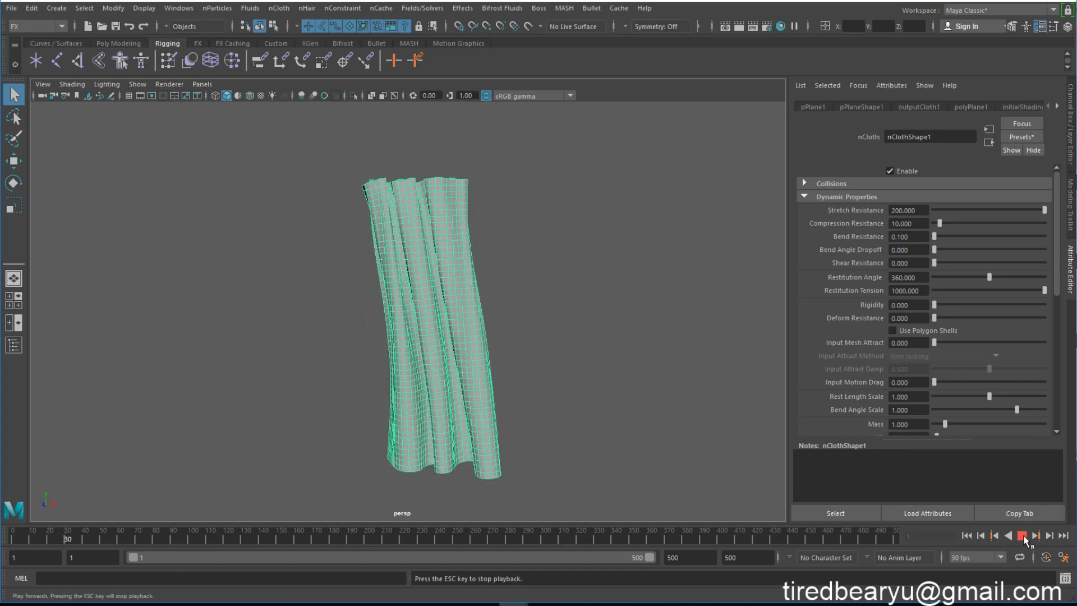
pyautogui.press('Escape')
pyautogui.click(504, 370)
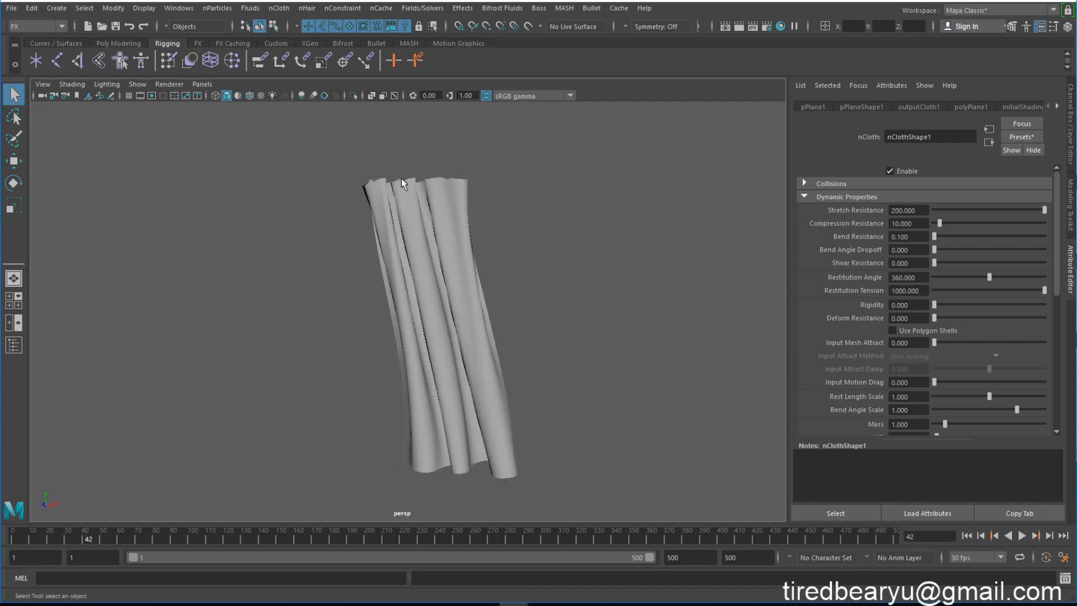
pyautogui.click(275, 9)
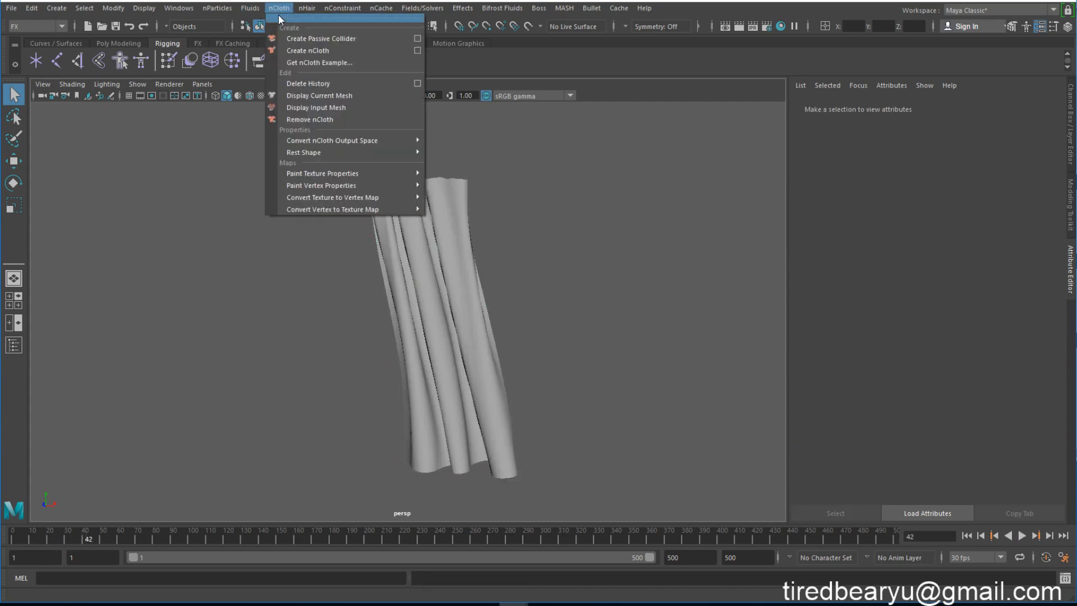
pyautogui.click(671, 212)
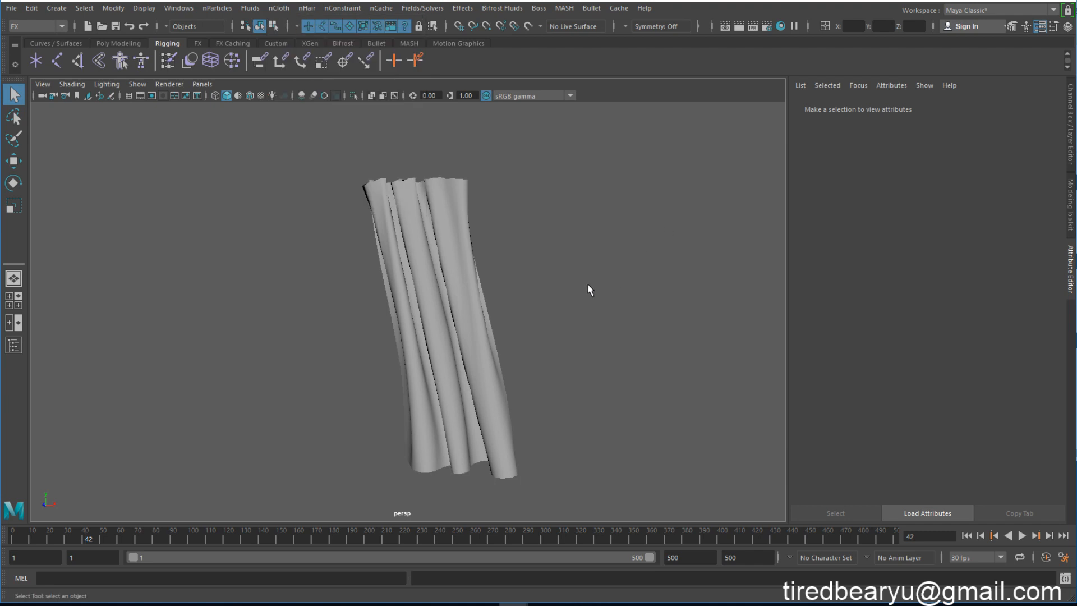
# - Create a polygon sphere and move it up and out in front of the curtain, to about 20.6 in Y and 22.4 in Z
pyautogui.keyDown('alt'); pyautogui.moveTo(587, 287); pyautogui.dragTo(581, 271, button='middle'); pyautogui.keyUp('alt')
pyautogui.click(117, 44)
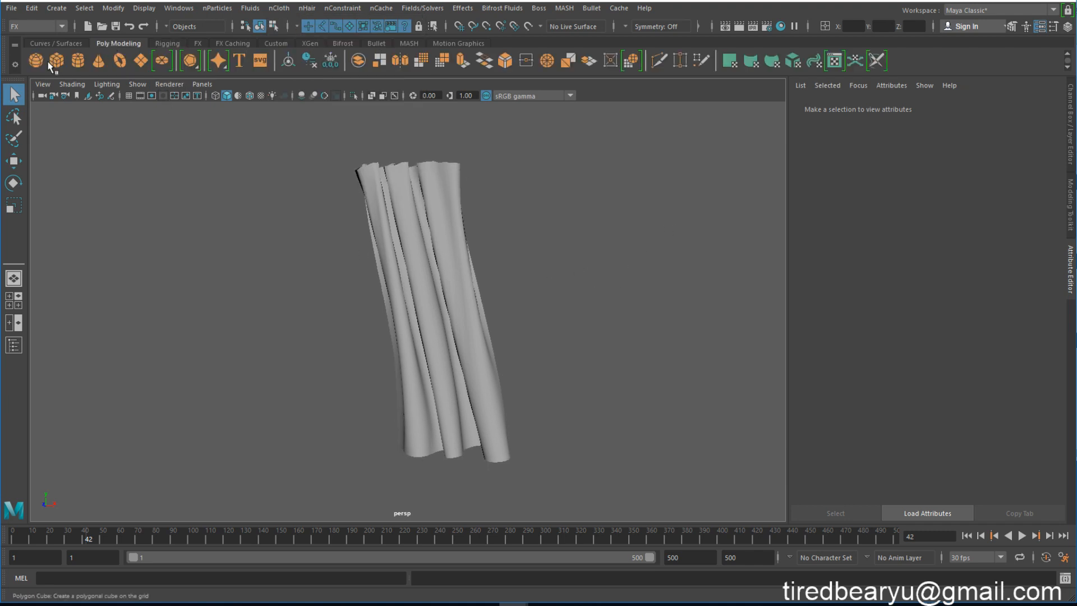
pyautogui.click(42, 64)
pyautogui.keyDown('alt'); pyautogui.moveTo(377, 258); pyautogui.dragTo(278, 272); pyautogui.keyUp('alt')
pyautogui.keyDown('alt'); pyautogui.moveTo(278, 271); pyautogui.dragTo(288, 169, button='middle'); pyautogui.keyUp('alt')
pyautogui.press('w')
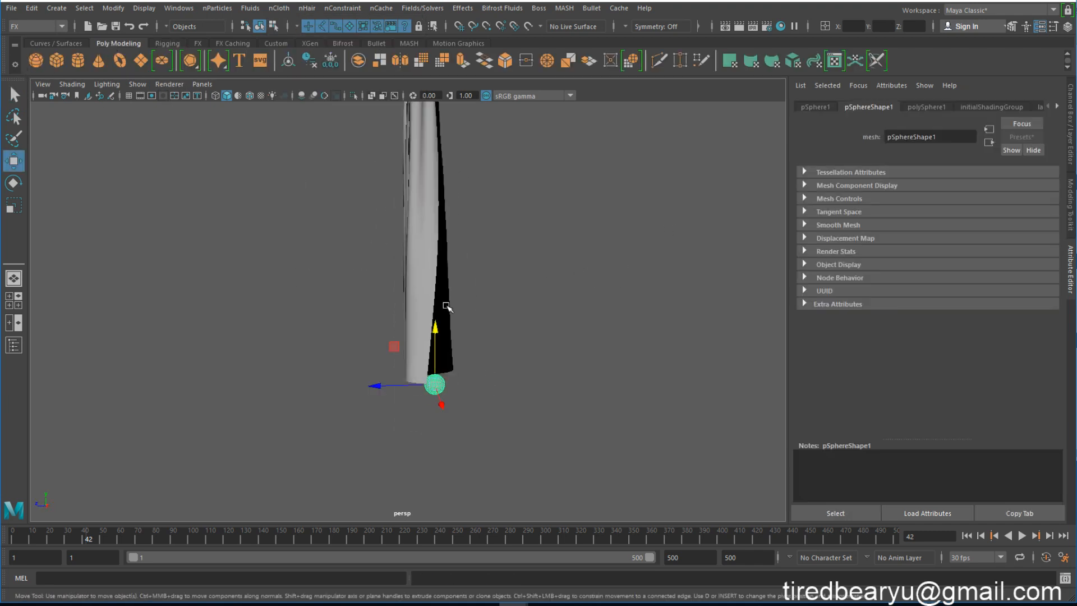
pyautogui.moveTo(542, 359); pyautogui.dragTo(283, 157, button='middle')
pyautogui.moveTo(409, 179); pyautogui.dragTo(163, 176)
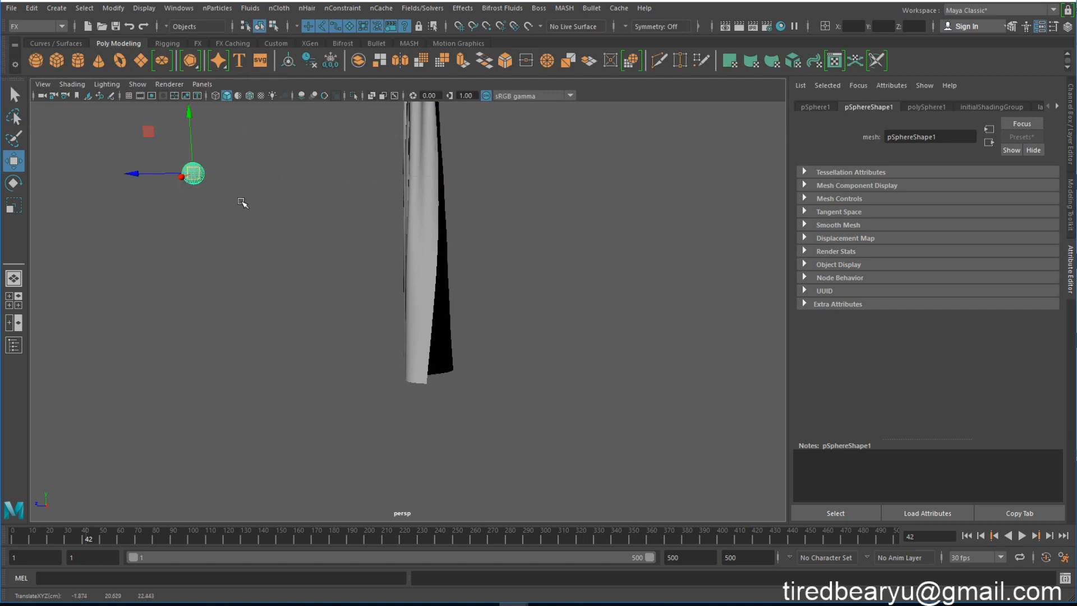
# - Duplicate the sphere and offset the copy sideways along the X axis in front of the curtain
pyautogui.keyDown('alt'); pyautogui.moveTo(243, 202); pyautogui.dragTo(575, 333); pyautogui.keyUp('alt')
pyautogui.keyDown('alt'); pyautogui.moveTo(473, 328); pyautogui.dragTo(464, 367); pyautogui.keyUp('alt')
pyautogui.hotkey('ctrl', 'd')
pyautogui.moveTo(461, 406); pyautogui.dragTo(535, 405)
pyautogui.keyDown('alt'); pyautogui.moveTo(535, 402); pyautogui.dragTo(510, 318); pyautogui.keyUp('alt')
# - Select the original sphere pSphere1 and make it a Bullet active rigid body
pyautogui.moveTo(328, 287); pyautogui.dragTo(350, 345)
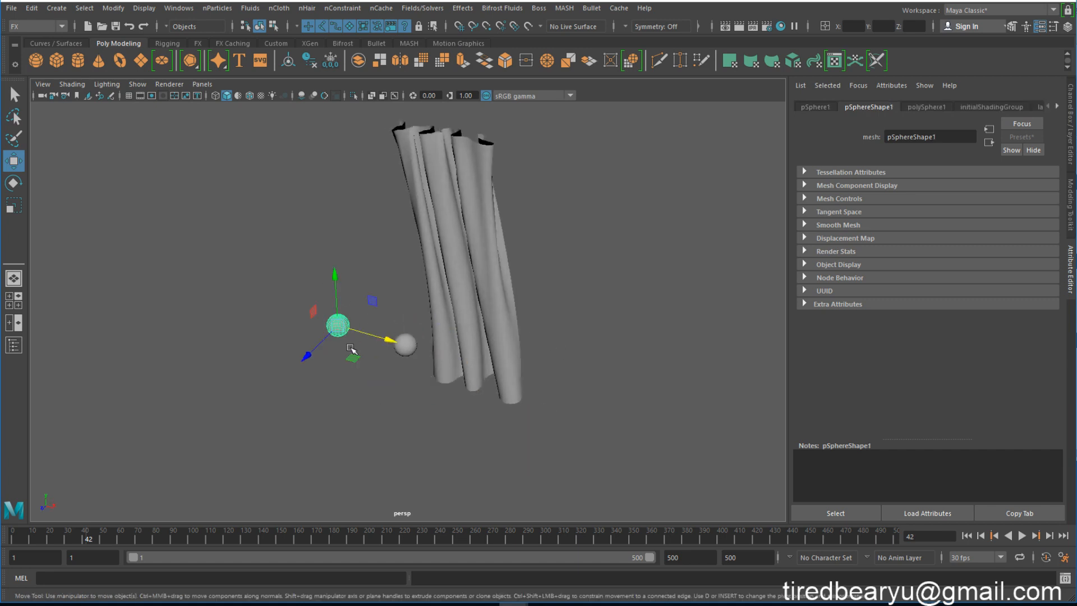
pyautogui.moveTo(449, 445); pyautogui.dragTo(394, 344)
pyautogui.click(520, 271)
pyautogui.moveTo(293, 279); pyautogui.dragTo(338, 305)
pyautogui.click(286, 222)
pyautogui.moveTo(279, 220); pyautogui.dragTo(339, 365)
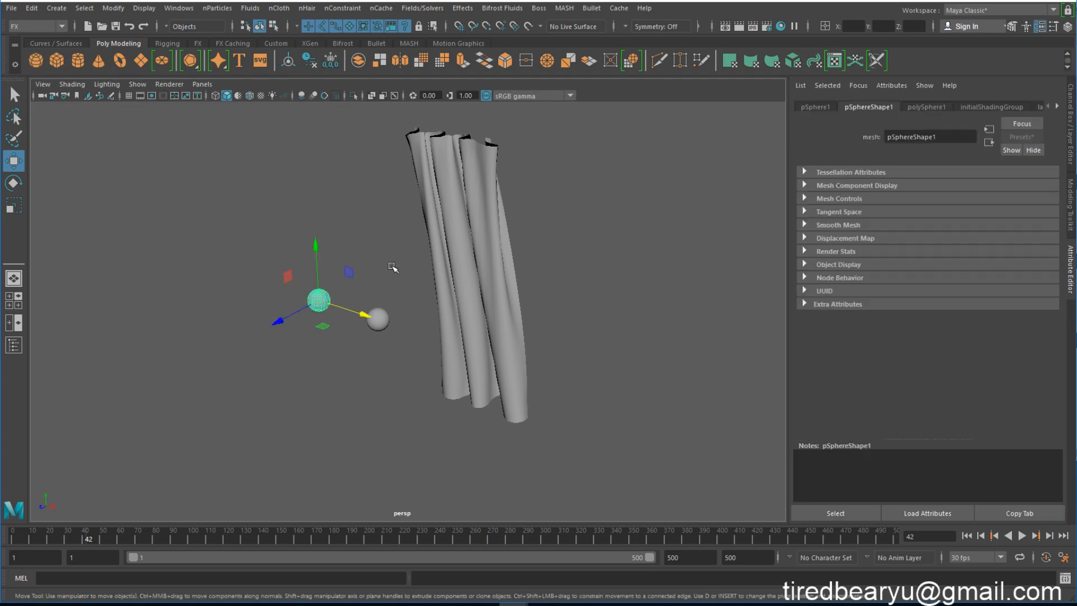
pyautogui.click(593, 9)
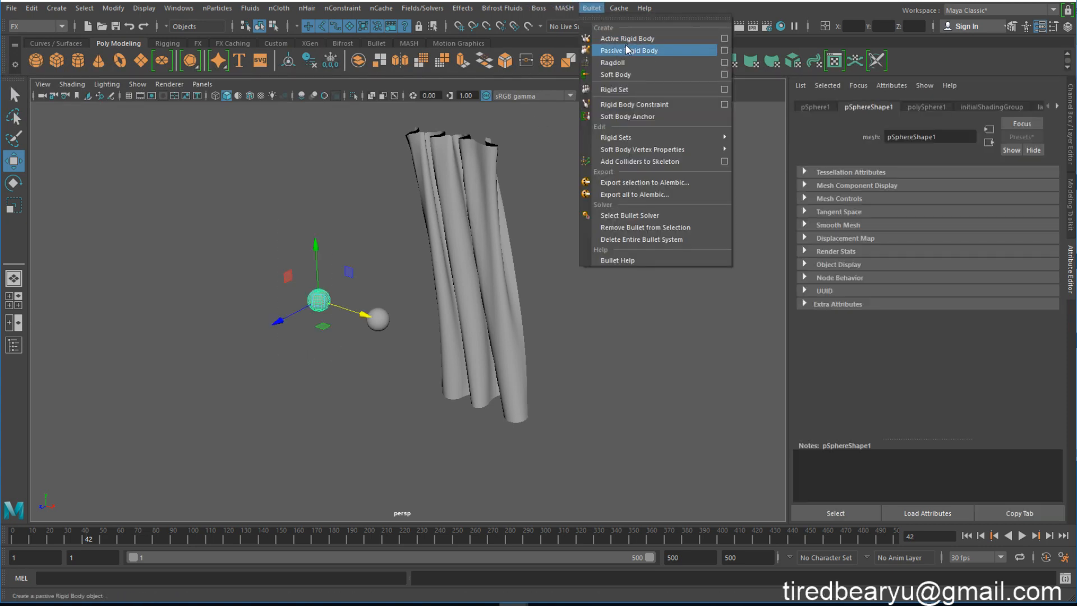
pyautogui.click(660, 40)
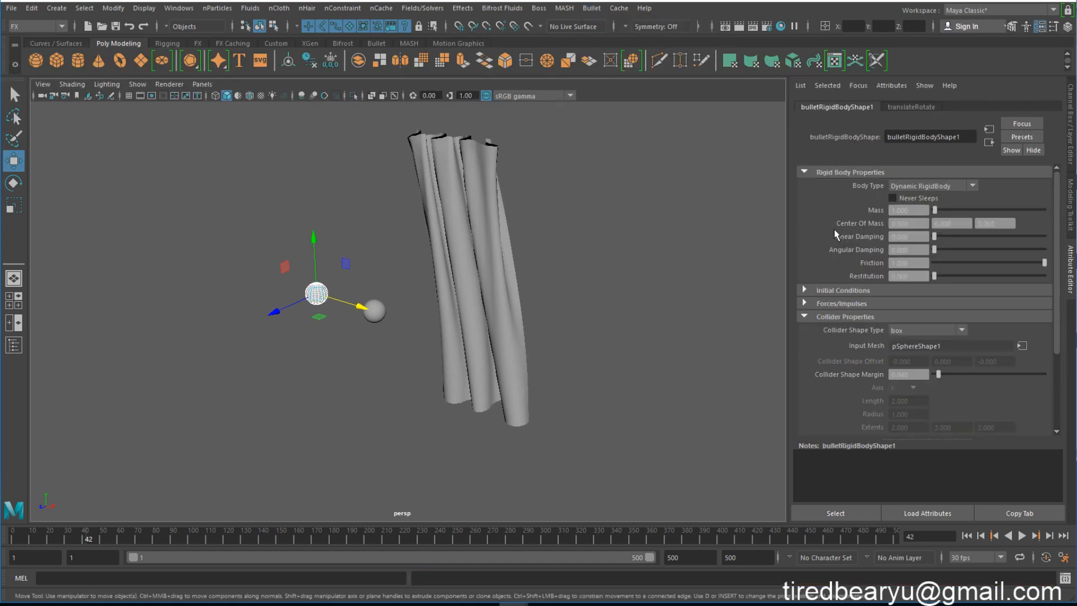
# - Set the Initial Velocity Z of pSphere1's Bullet rigid body to -48.3
pyautogui.click(1071, 139)
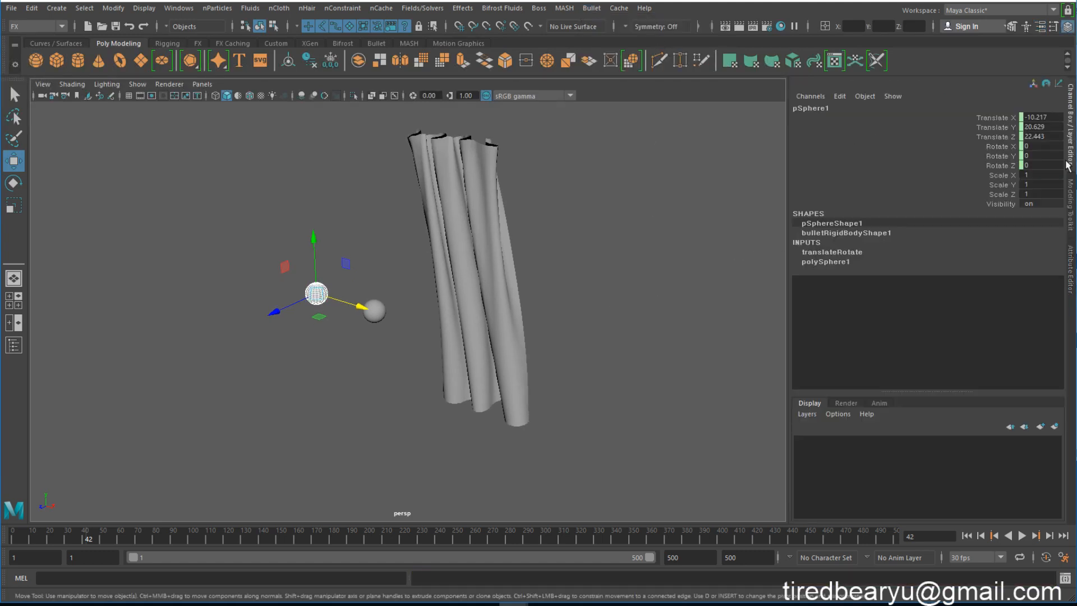
pyautogui.click(830, 234)
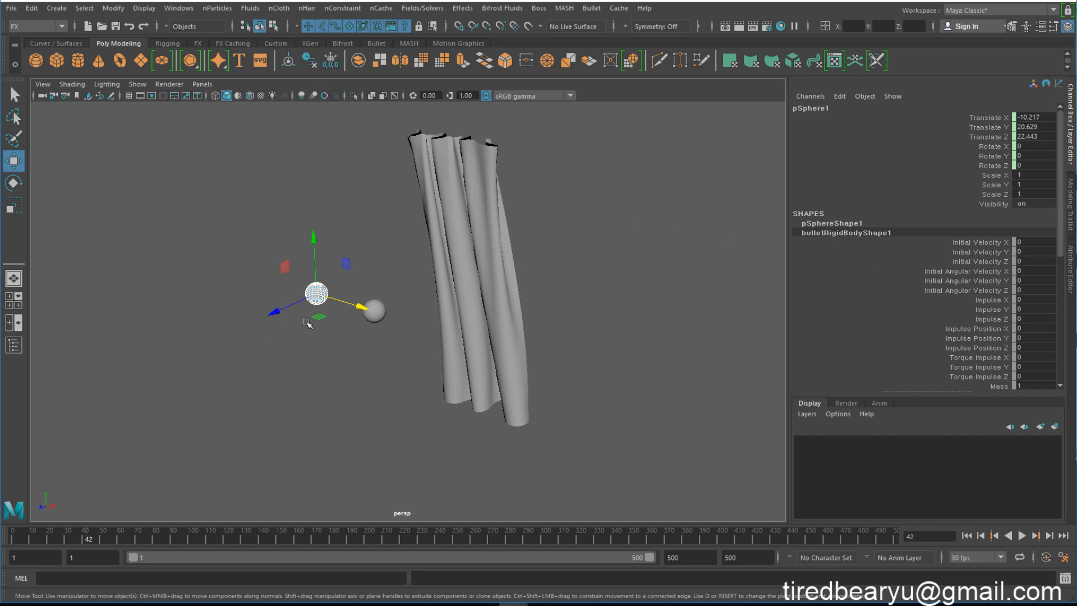
pyautogui.moveTo(307, 321)
pyautogui.keyDown('alt'); pyautogui.mouseDown()
pyautogui.moveTo(293, 336)
pyautogui.moveTo(312, 324)
pyautogui.mouseUp(); pyautogui.keyUp('alt')
pyautogui.keyDown('alt'); pyautogui.moveTo(446, 280); pyautogui.dragTo(558, 250); pyautogui.keyUp('alt')
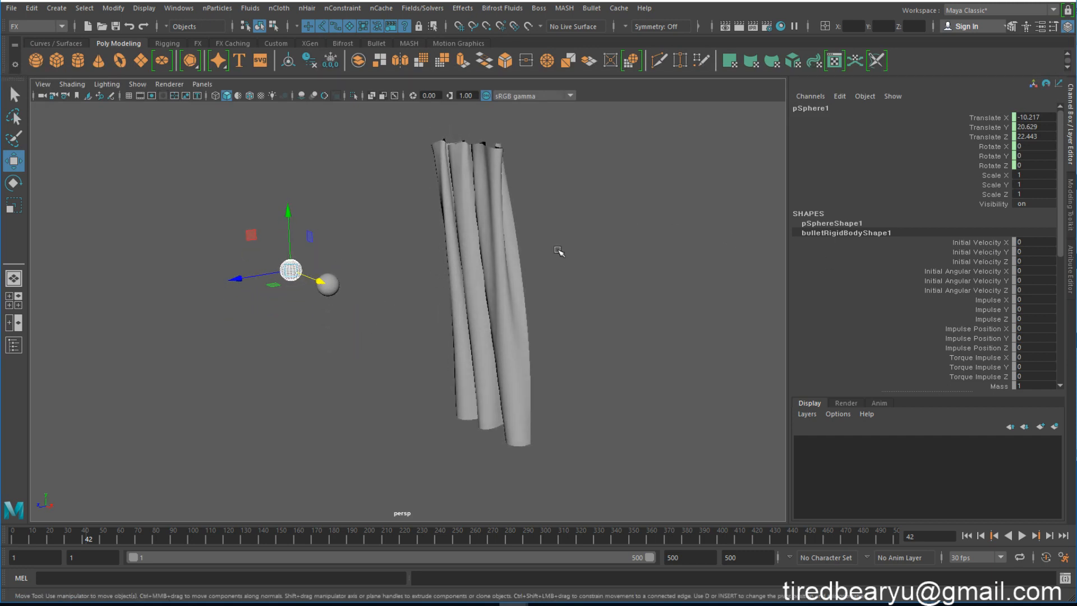
pyautogui.click(993, 260)
pyautogui.moveTo(381, 213); pyautogui.dragTo(479, 218, button='middle')
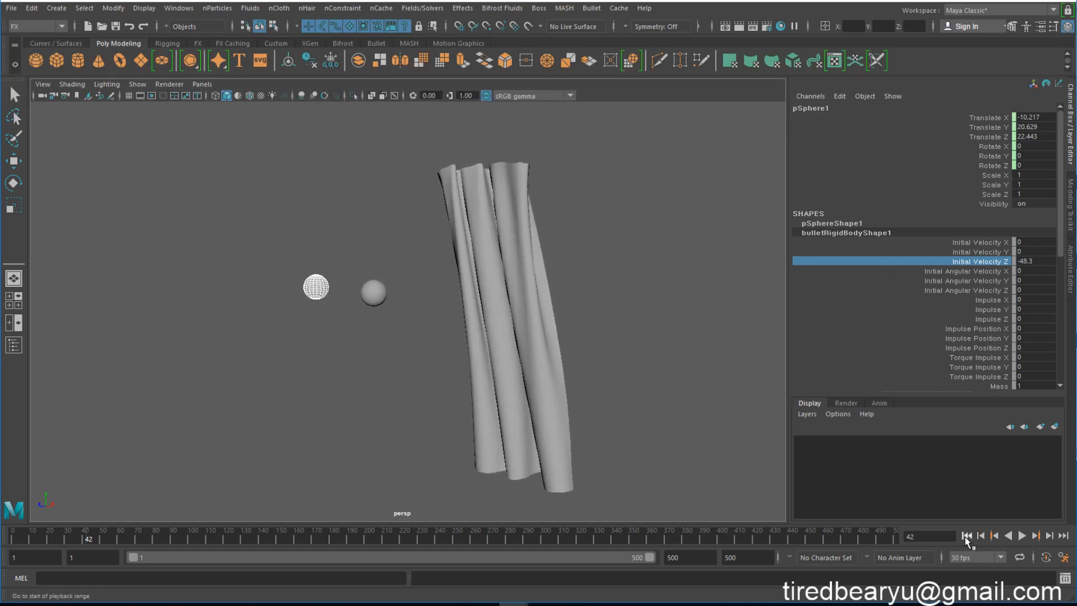
# - Play the simulation from frame 1 to check the sphere's flight toward the curtain, and stop at frame 22
pyautogui.click(966, 536)
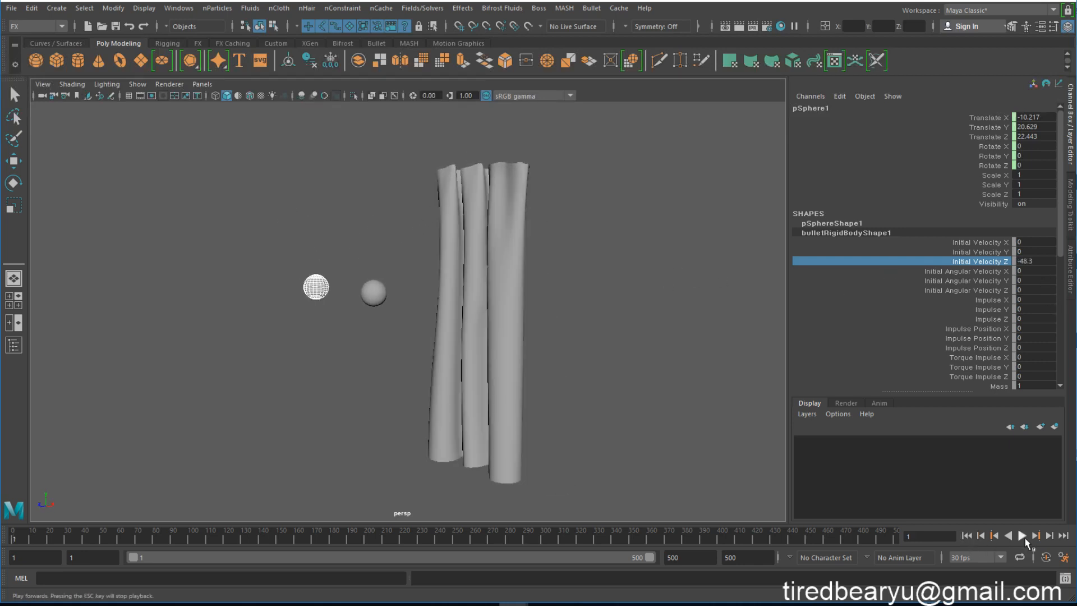
pyautogui.click(1021, 536)
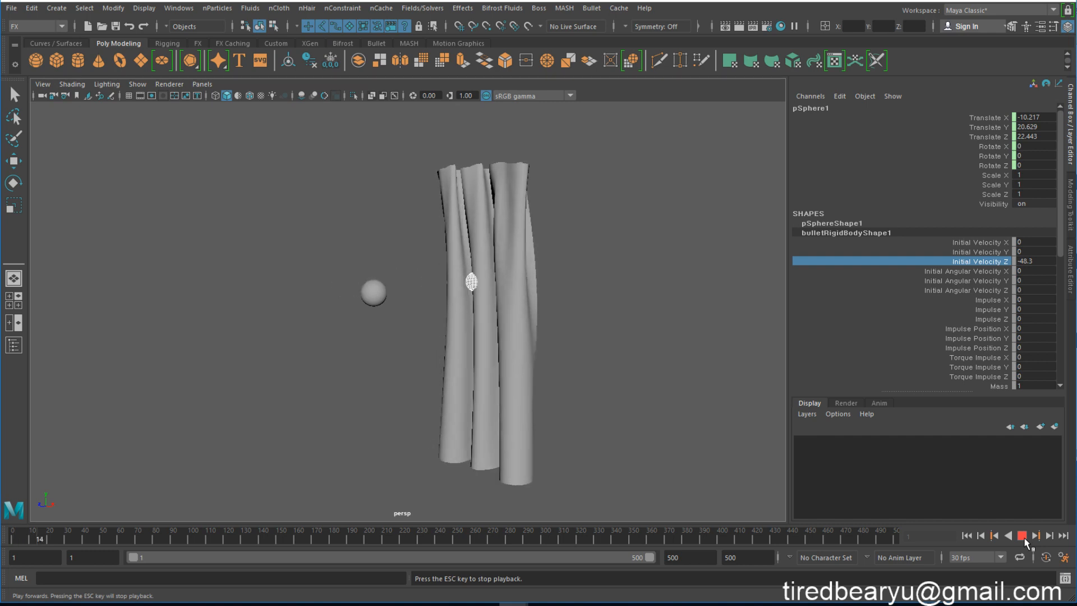
pyautogui.click(1022, 536)
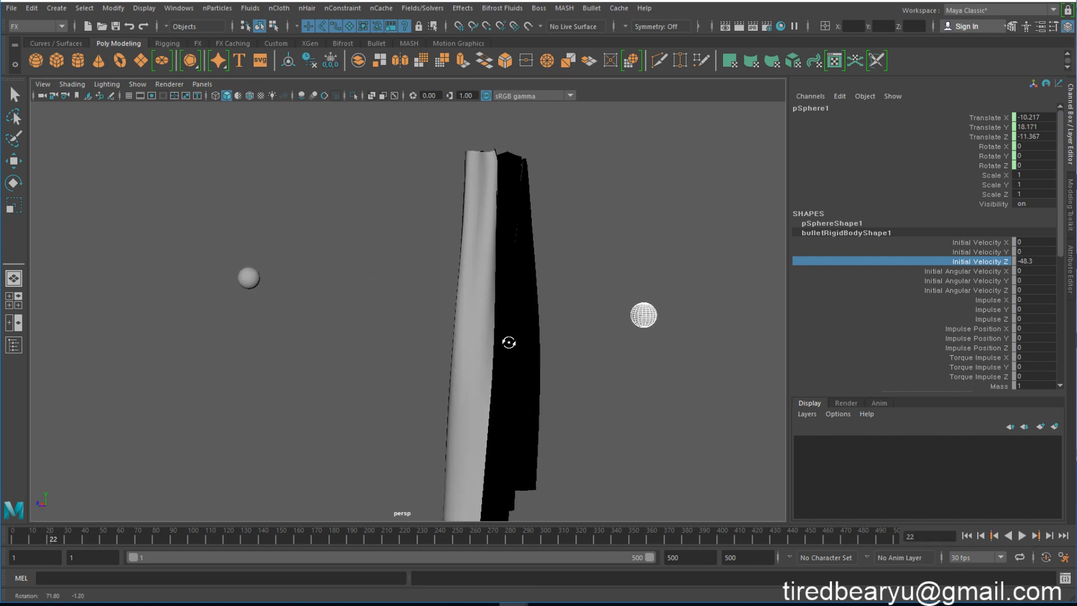
# - Replay the simulation from frame 1, check how the launched sphere interacts with the curtain, and stop at frame 20
pyautogui.click(1022, 536)
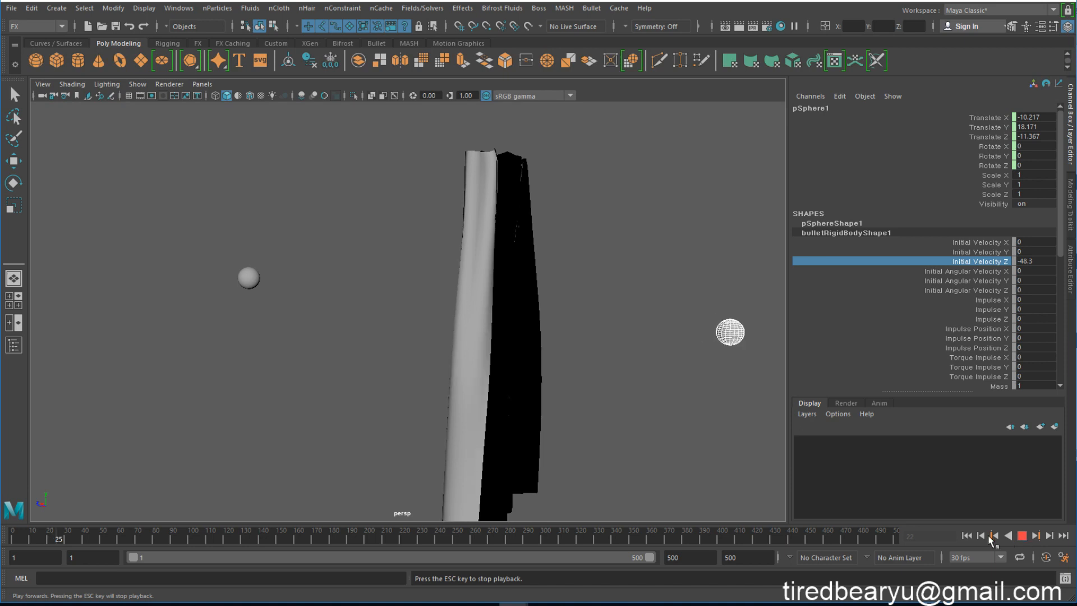
pyautogui.click(966, 536)
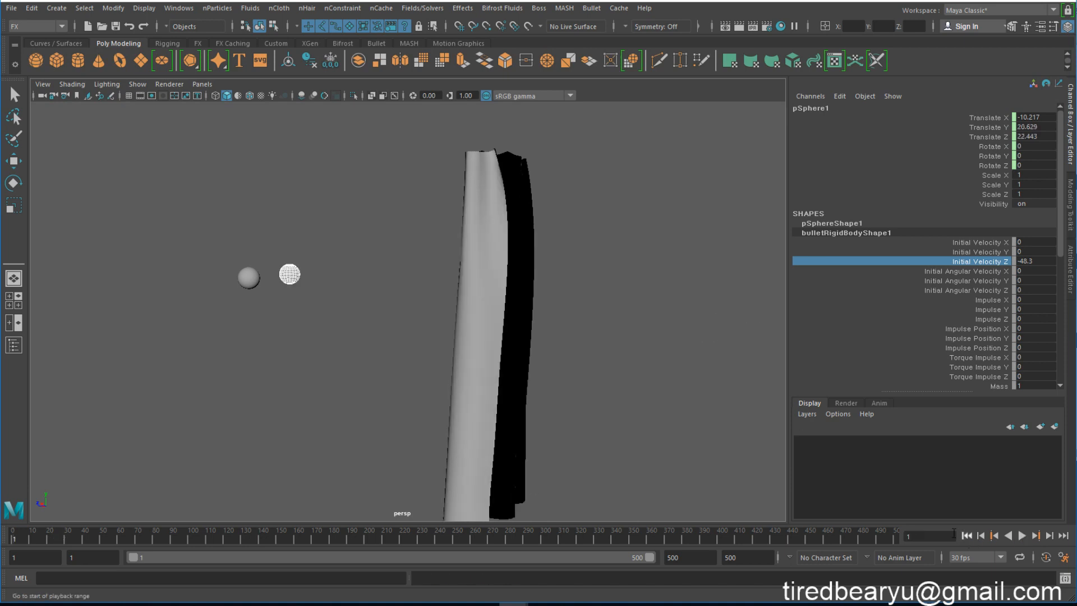
pyautogui.click(1021, 536)
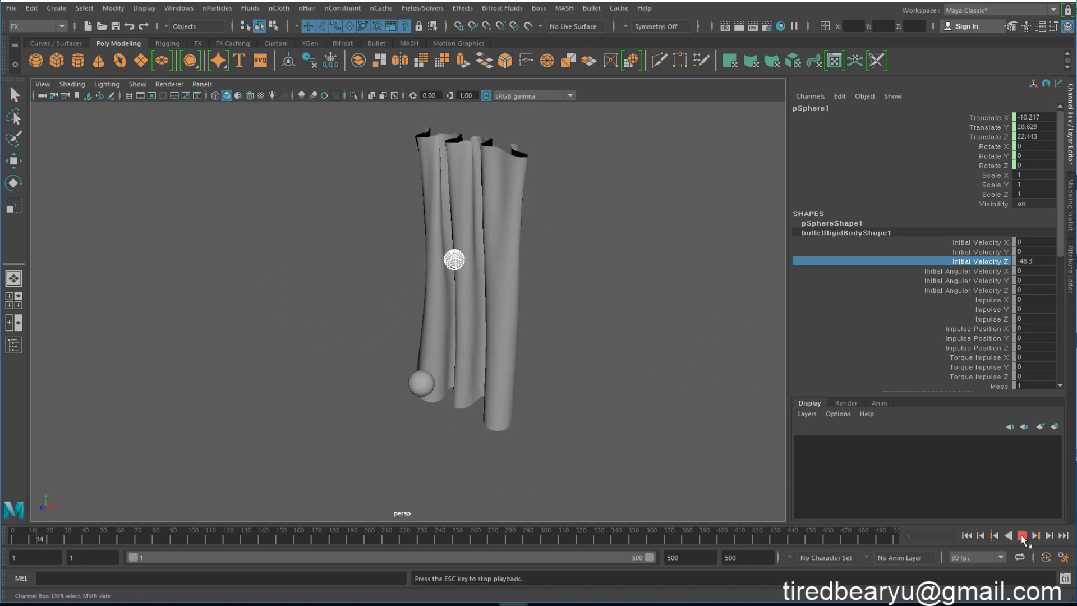
pyautogui.click(1022, 537)
pyautogui.keyDown('alt'); pyautogui.moveTo(580, 336); pyautogui.dragTo(481, 315); pyautogui.keyUp('alt')
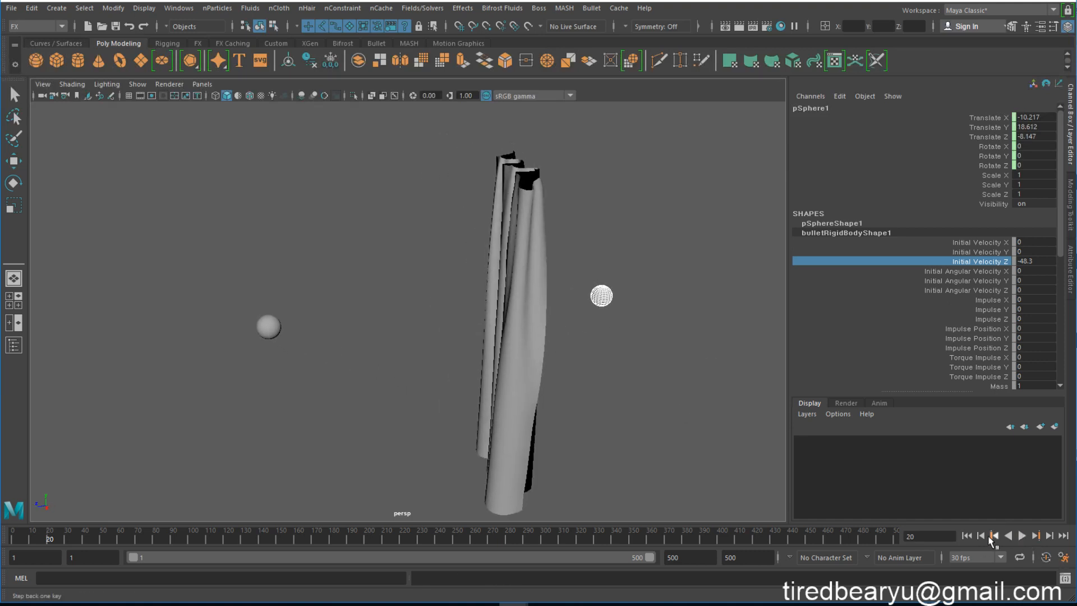
# - Return to frame 1 and make the duplicate sphere pSphere2 an nCloth passive collider
pyautogui.click(965, 536)
pyautogui.click(378, 329)
pyautogui.press('w')
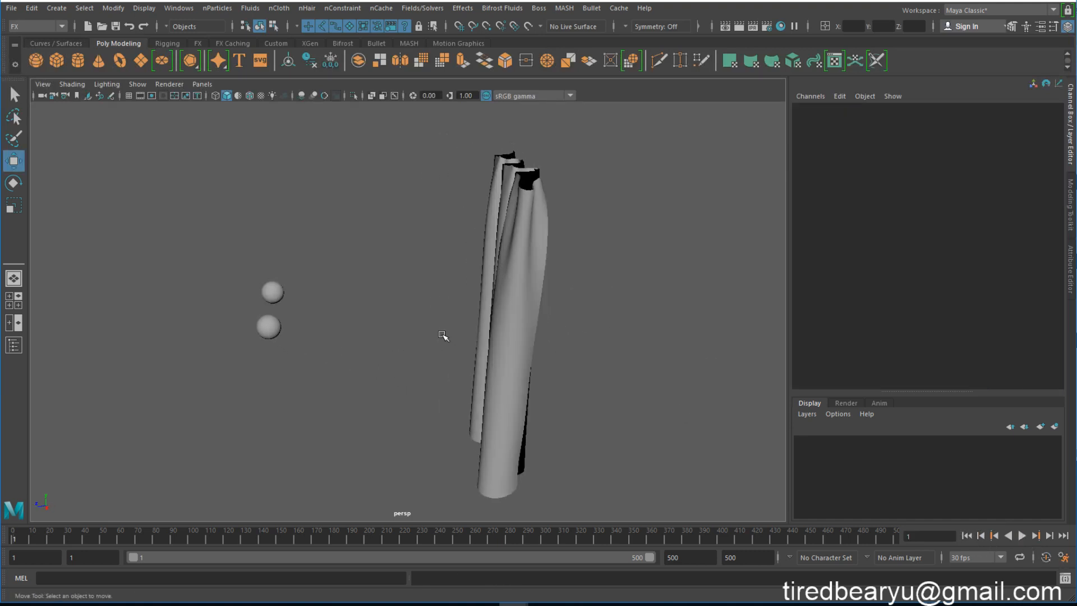
pyautogui.moveTo(224, 319); pyautogui.dragTo(339, 380)
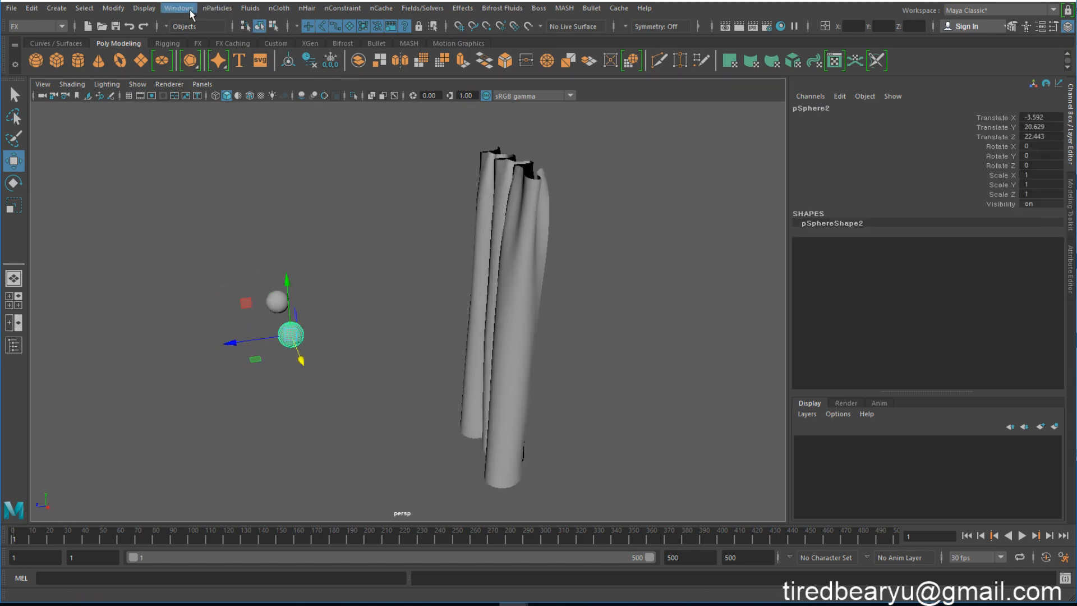
pyautogui.click(217, 8)
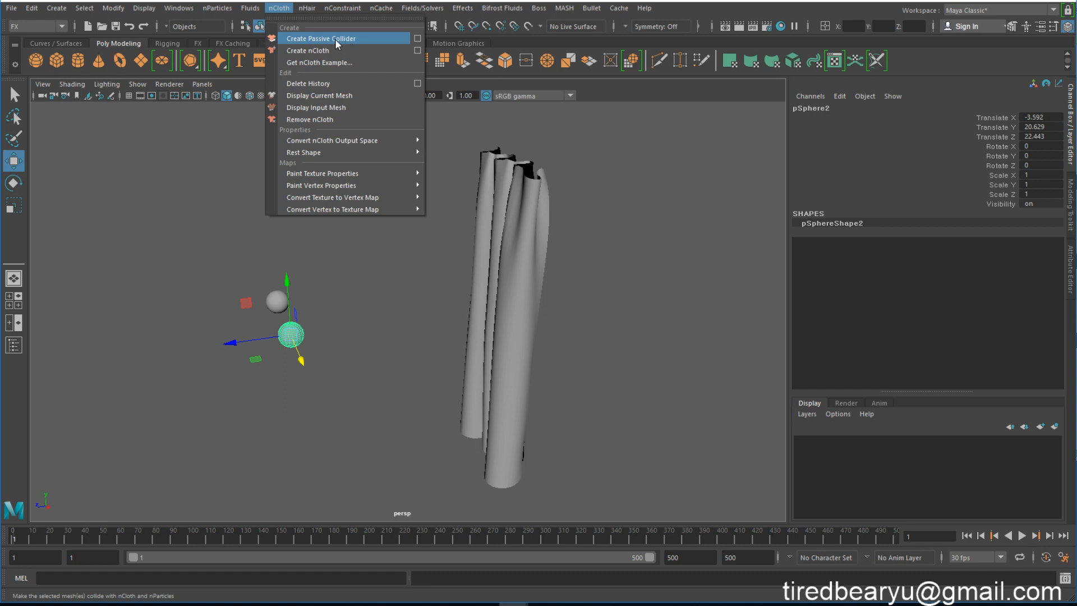
pyautogui.click(317, 40)
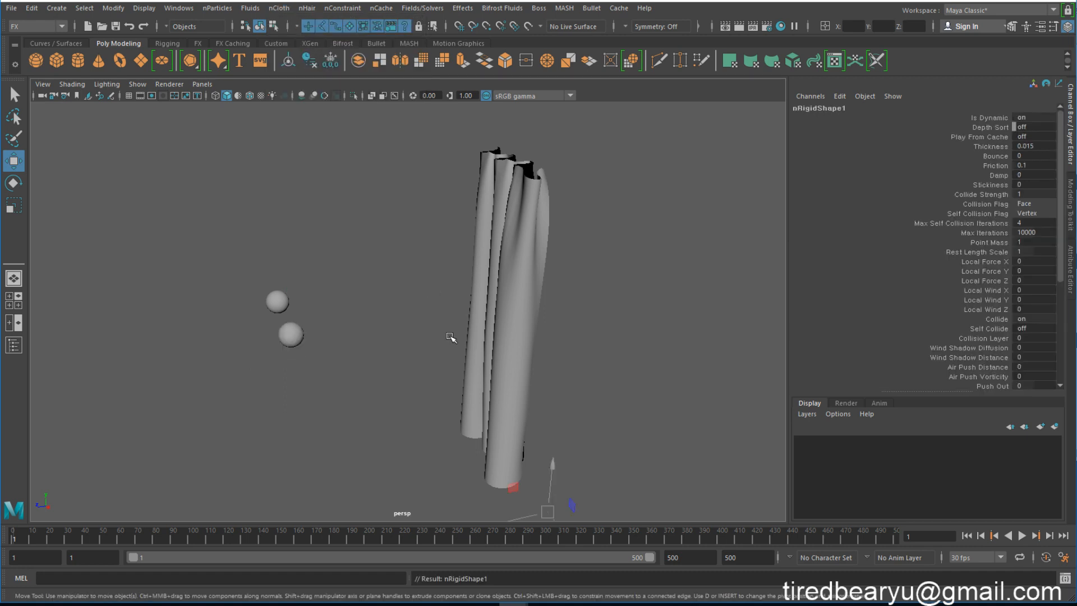
# - Examine the passive collider's nRigid collision attributes and the channels of pSphere2
pyautogui.scroll(-3, 936, 285)
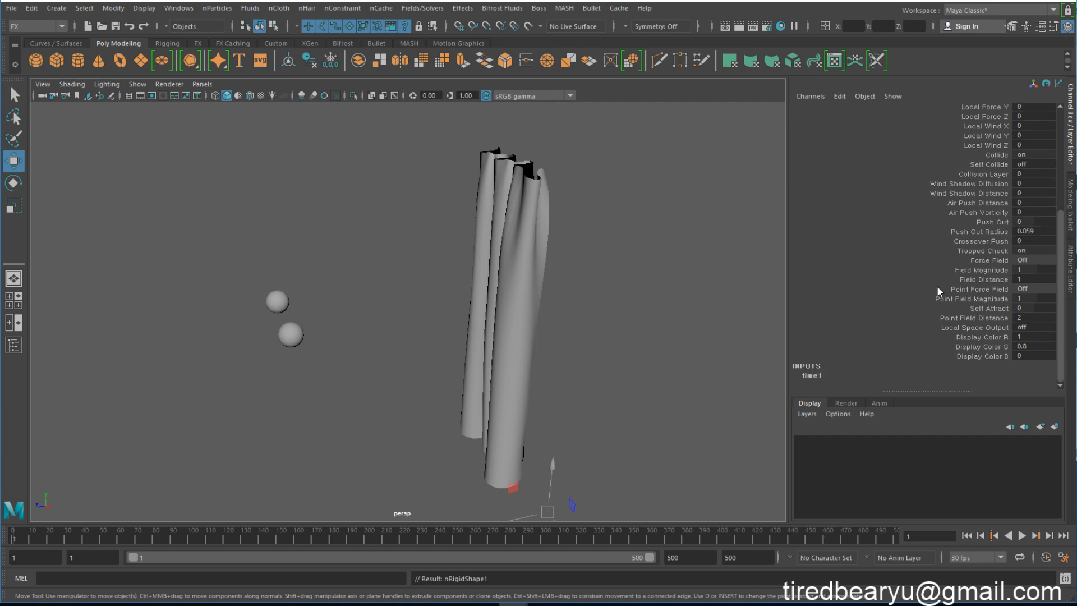
pyautogui.click(390, 387)
pyautogui.click(296, 345)
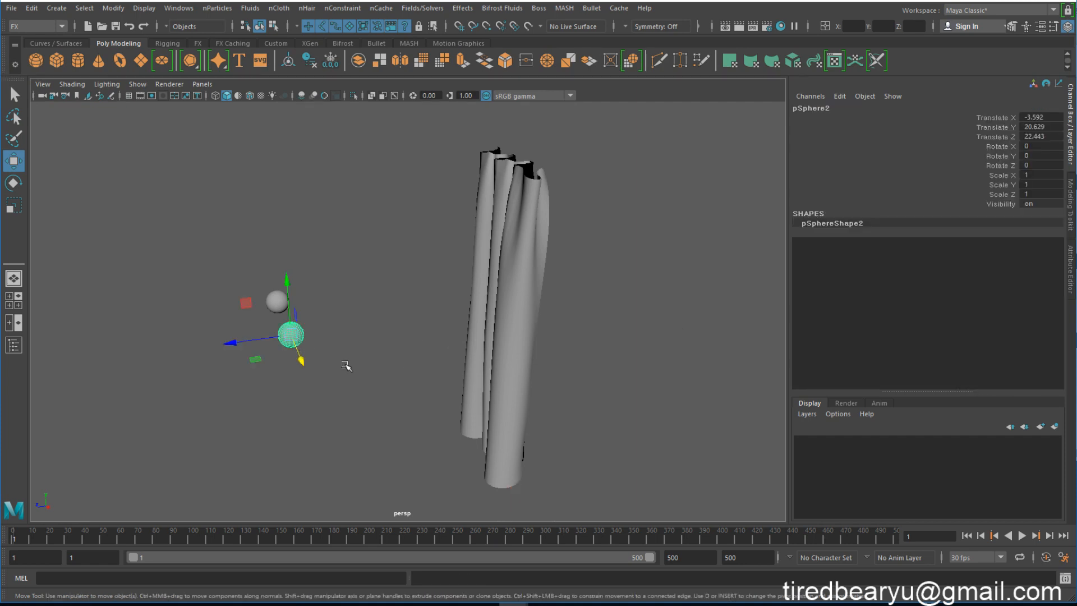
pyautogui.click(414, 344)
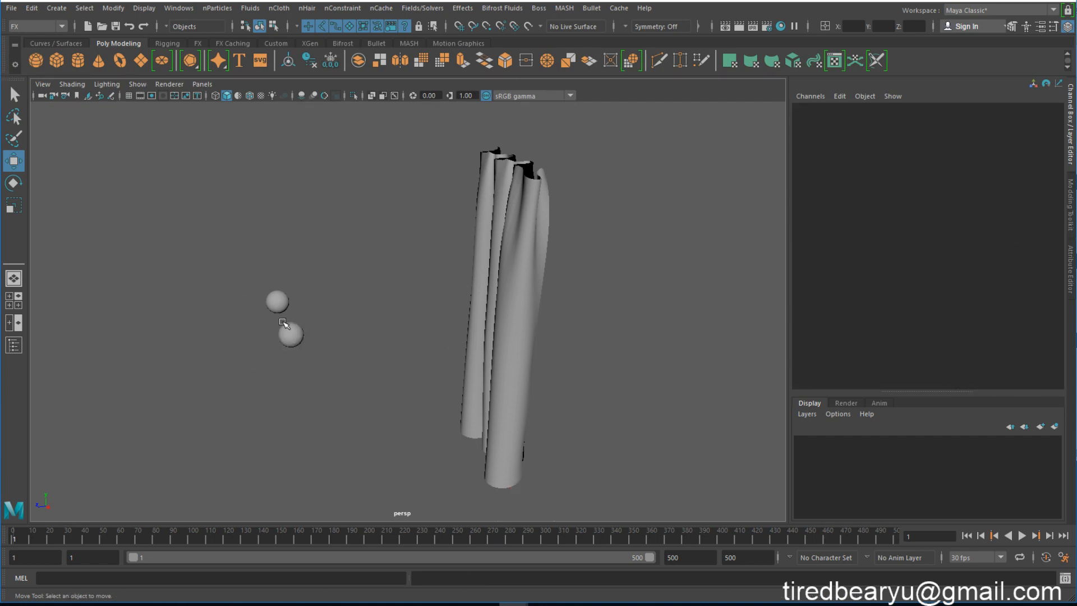
pyautogui.click(285, 326)
pyautogui.moveTo(259, 275); pyautogui.dragTo(193, 397)
pyautogui.moveTo(315, 406); pyautogui.dragTo(332, 371)
pyautogui.hotkey('ctrl', 'a')
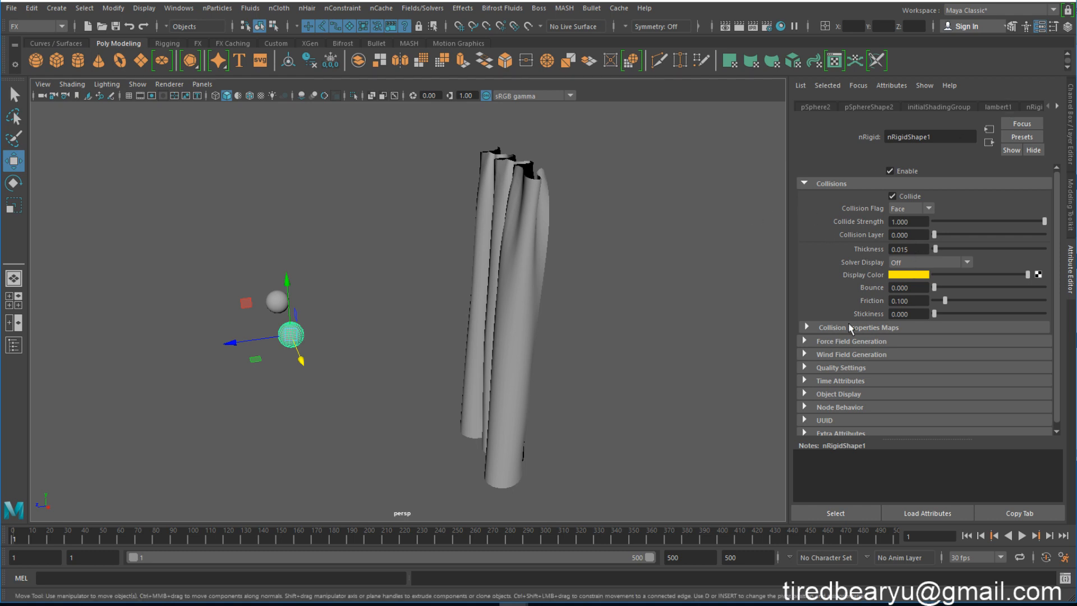
pyautogui.hotkey('ctrl', 'a')
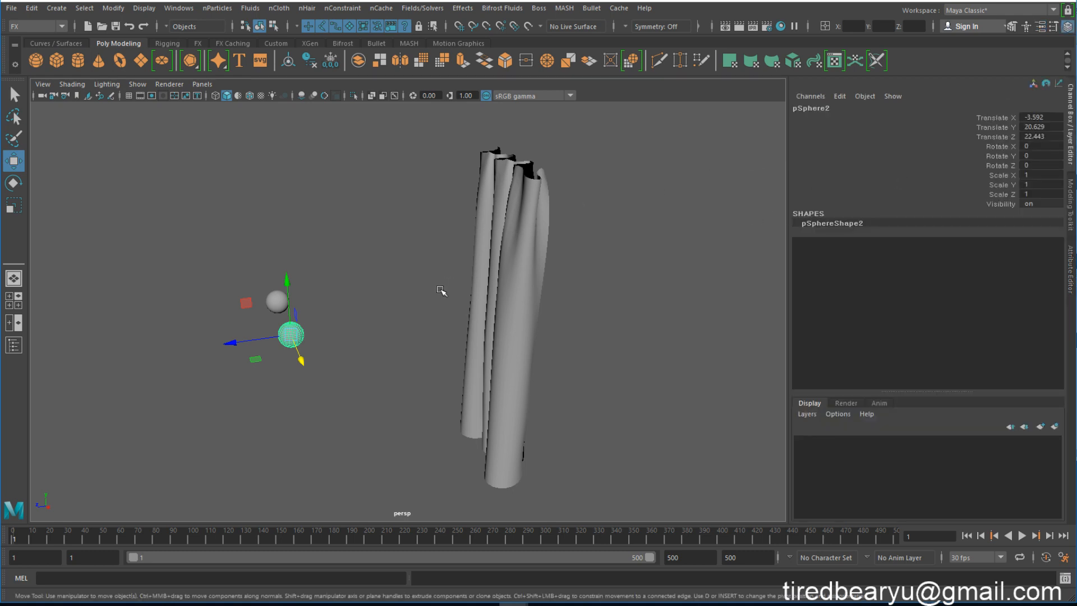
# - Key pSphere2 at frame 1, move it through the curtain to about -9.17 on Z, and key it at frame 109
pyautogui.click(245, 336)
pyautogui.moveTo(245, 337); pyautogui.dragTo(325, 343)
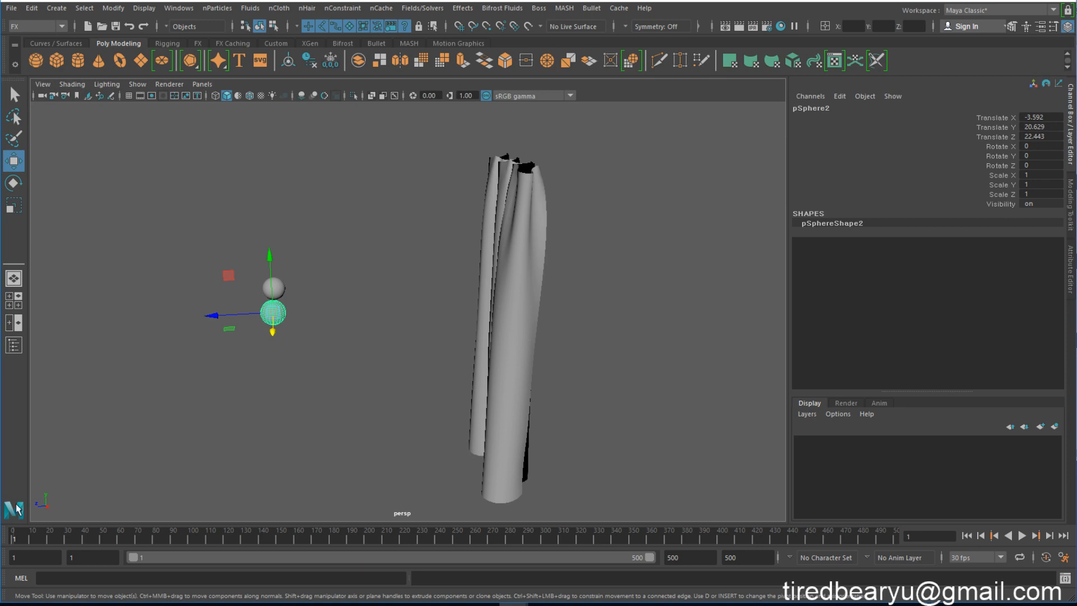
pyautogui.press('s')
pyautogui.moveTo(27, 542); pyautogui.dragTo(209, 539)
pyautogui.moveTo(228, 324); pyautogui.dragTo(558, 325)
pyautogui.keyDown('alt'); pyautogui.moveTo(405, 356); pyautogui.dragTo(387, 325); pyautogui.keyUp('alt')
pyautogui.keyDown('alt'); pyautogui.moveTo(386, 325); pyautogui.dragTo(457, 322, button='right'); pyautogui.keyUp('alt')
pyautogui.keyDown('alt'); pyautogui.moveTo(457, 323); pyautogui.dragTo(432, 360, button='middle'); pyautogui.keyUp('alt')
pyautogui.press('s')
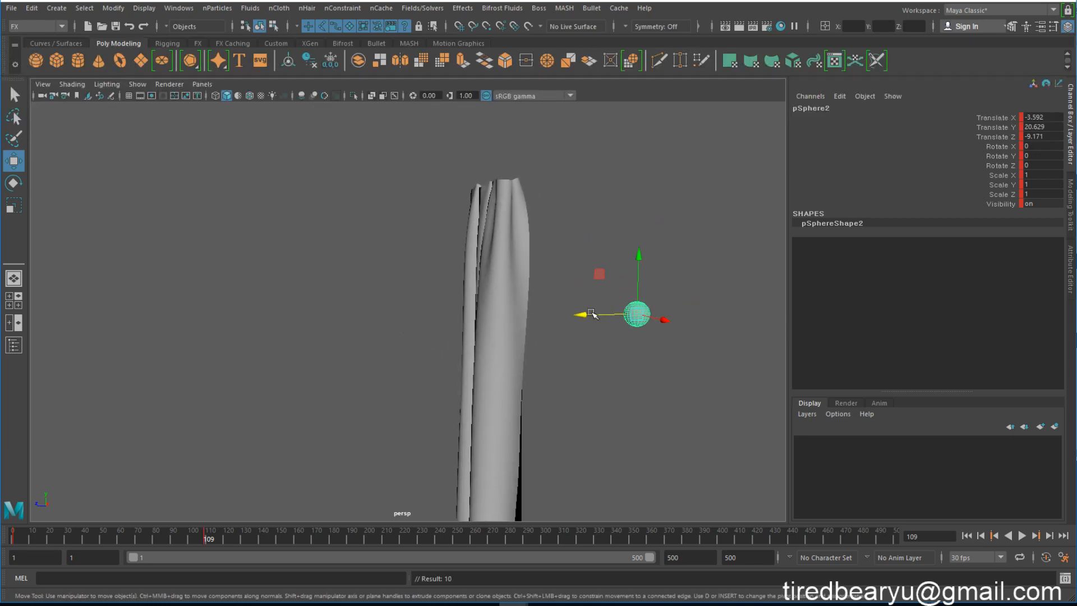
pyautogui.press('q')
# - Preview the sphere animation from frame 1 and shift pSphere2's second keyframe to about frame 31 for faster movement
pyautogui.click(968, 535)
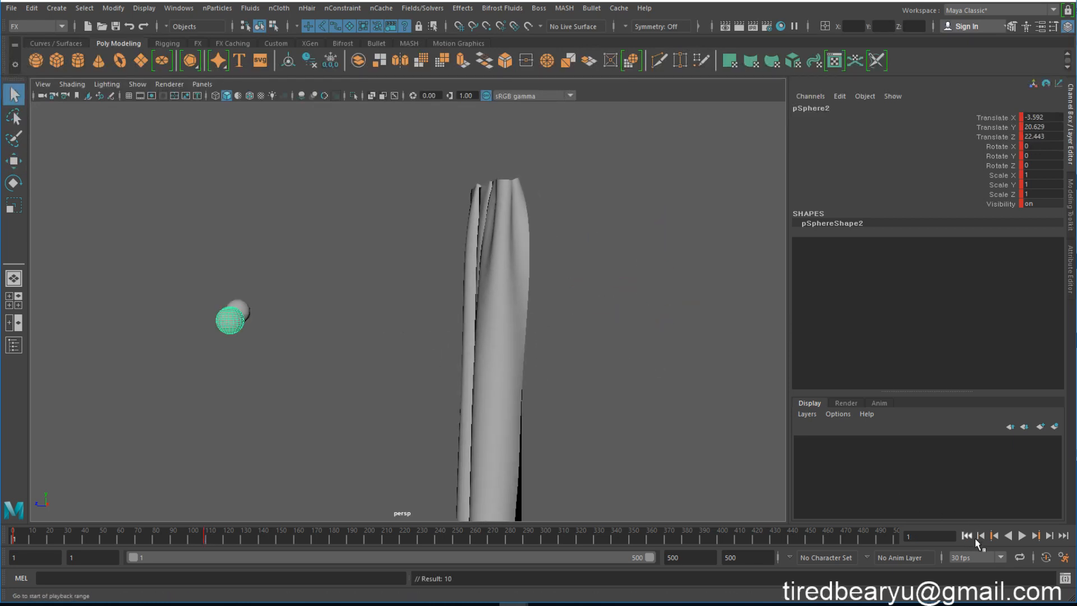
pyautogui.click(1021, 535)
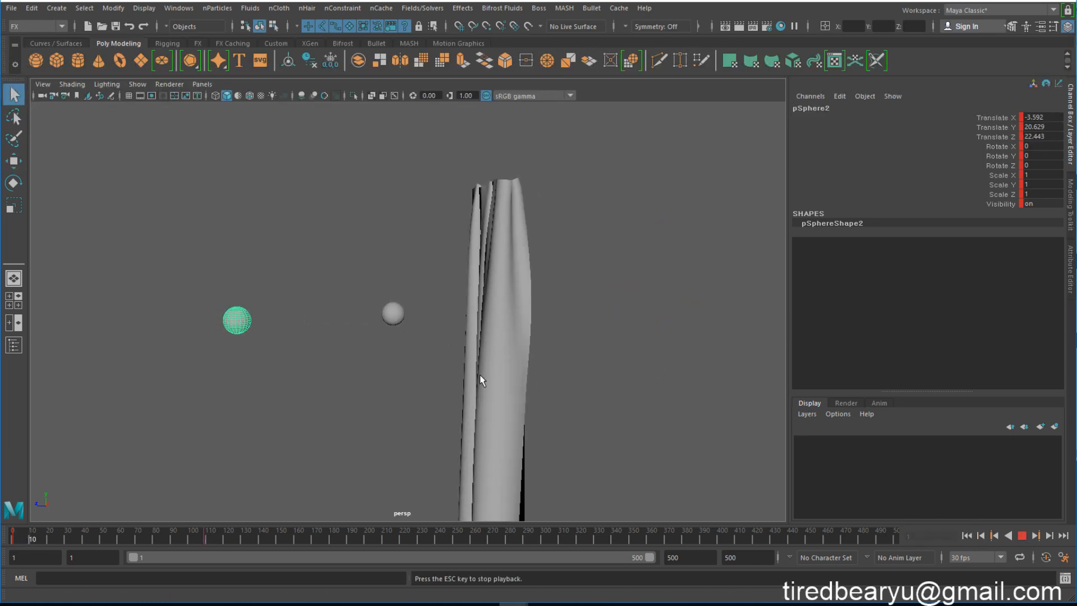
pyautogui.click(1018, 537)
pyautogui.keyDown('shift'); pyautogui.moveTo(185, 540); pyautogui.dragTo(63, 537); pyautogui.keyUp('shift')
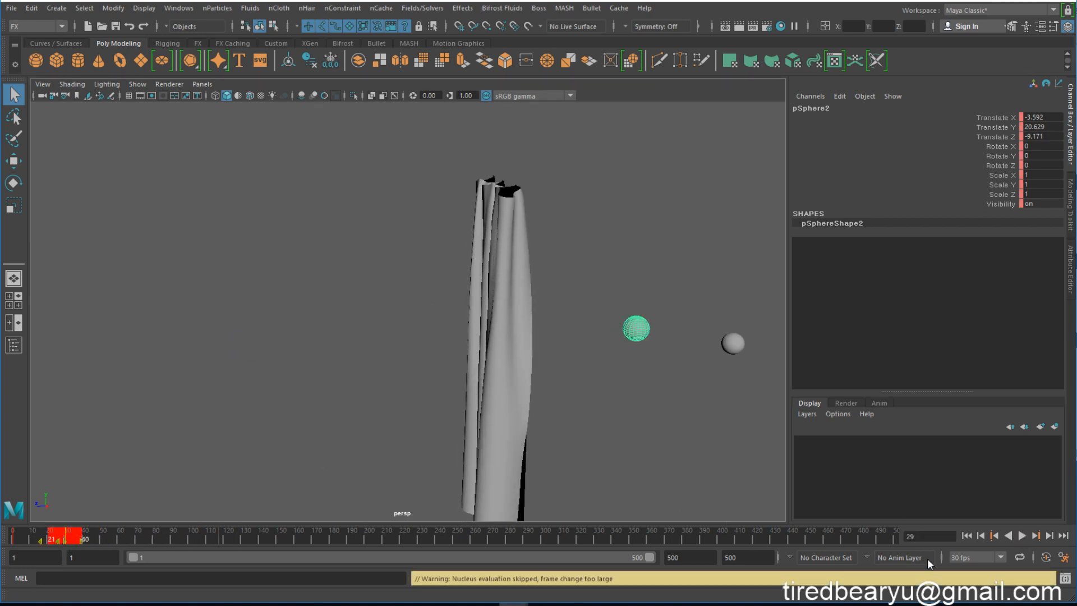
# - Play the simulation from frame 1 to compare the two spheres passing the curtain, and stop at frame 38
pyautogui.click(967, 535)
pyautogui.click(337, 444)
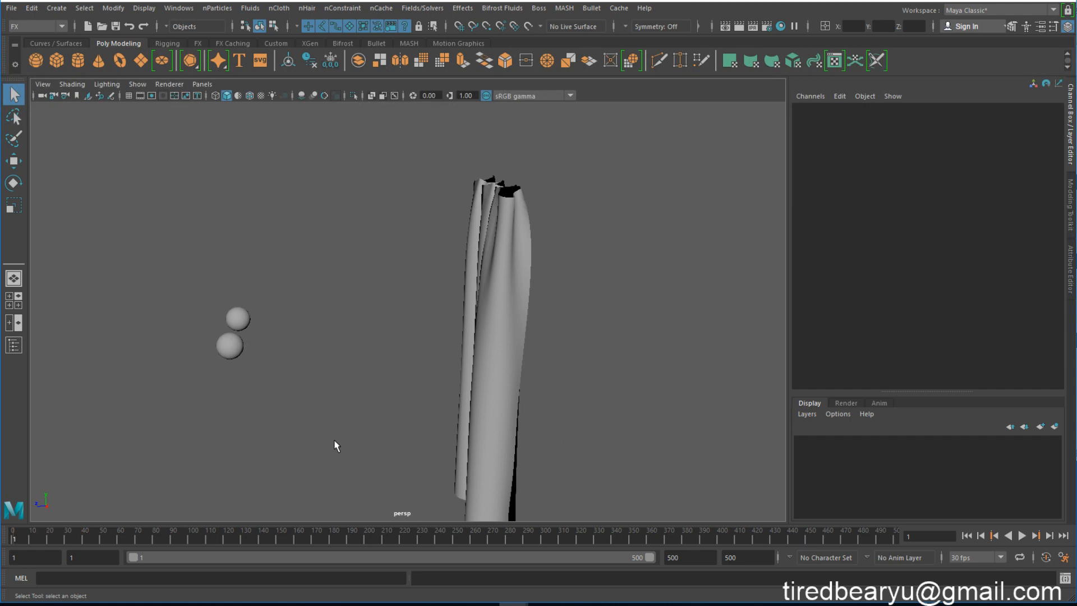
pyautogui.click(1021, 536)
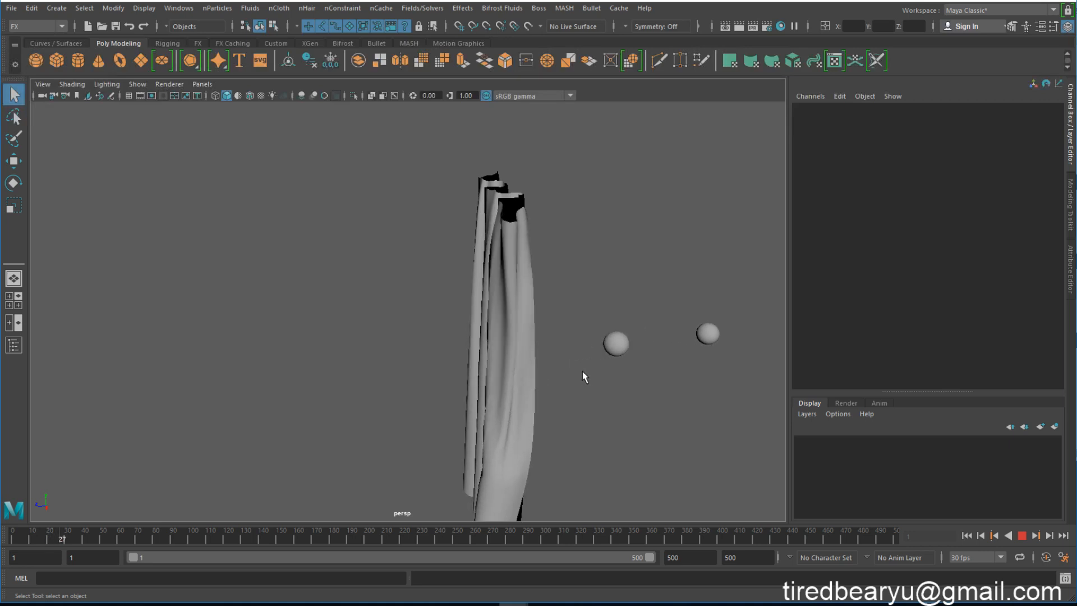
pyautogui.click(1022, 535)
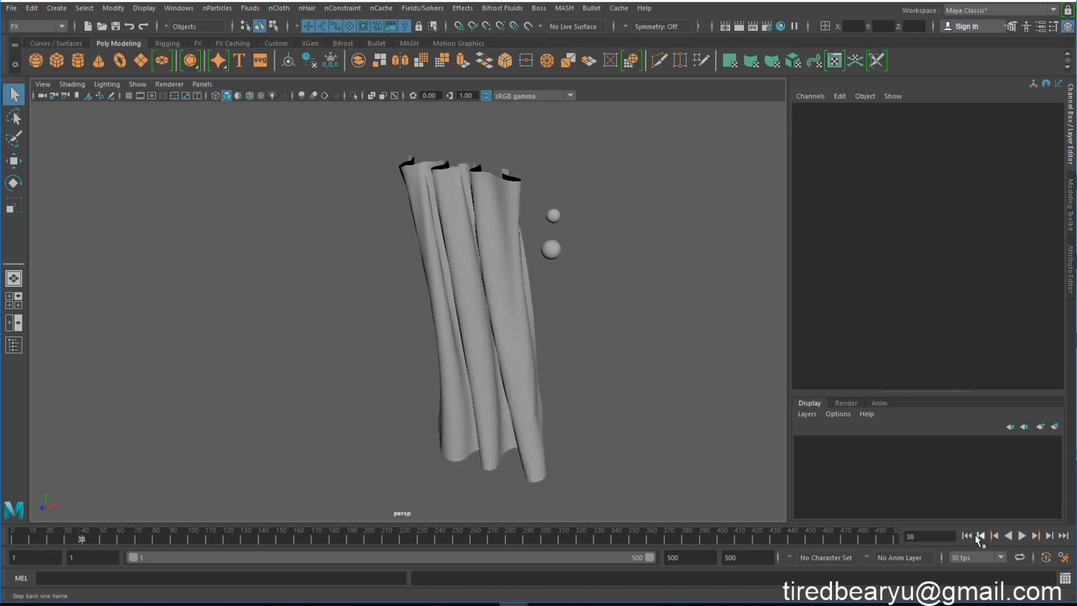
# - At frame 31, move pSphere2 along X to about -10.06 and key its new end position
pyautogui.click(966, 535)
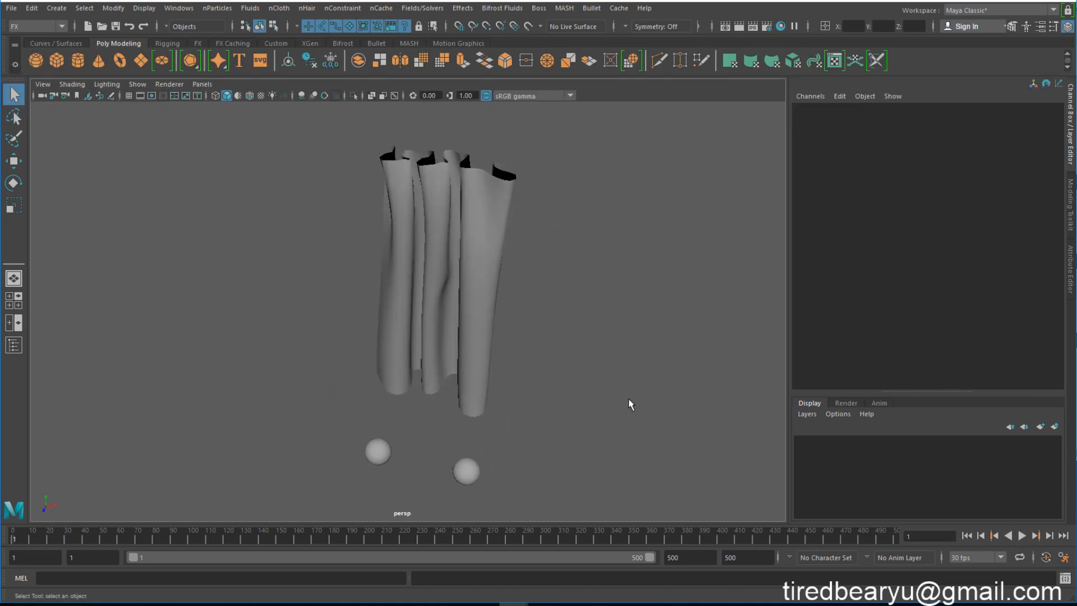
pyautogui.press('w')
pyautogui.click(473, 470)
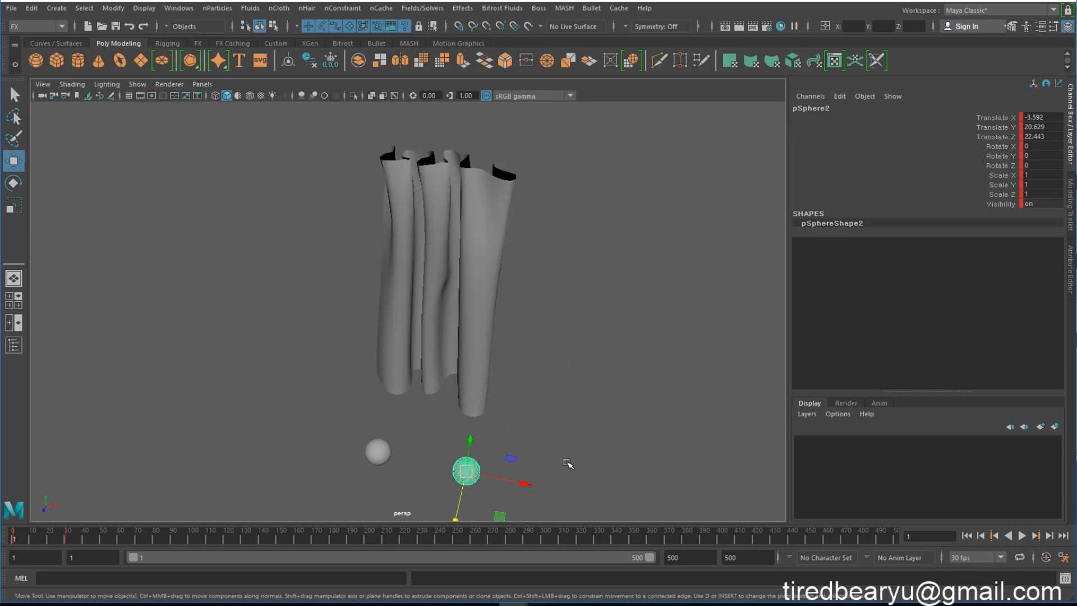
pyautogui.keyDown('alt'); pyautogui.moveTo(568, 463); pyautogui.dragTo(586, 415, button='middle'); pyautogui.keyUp('alt')
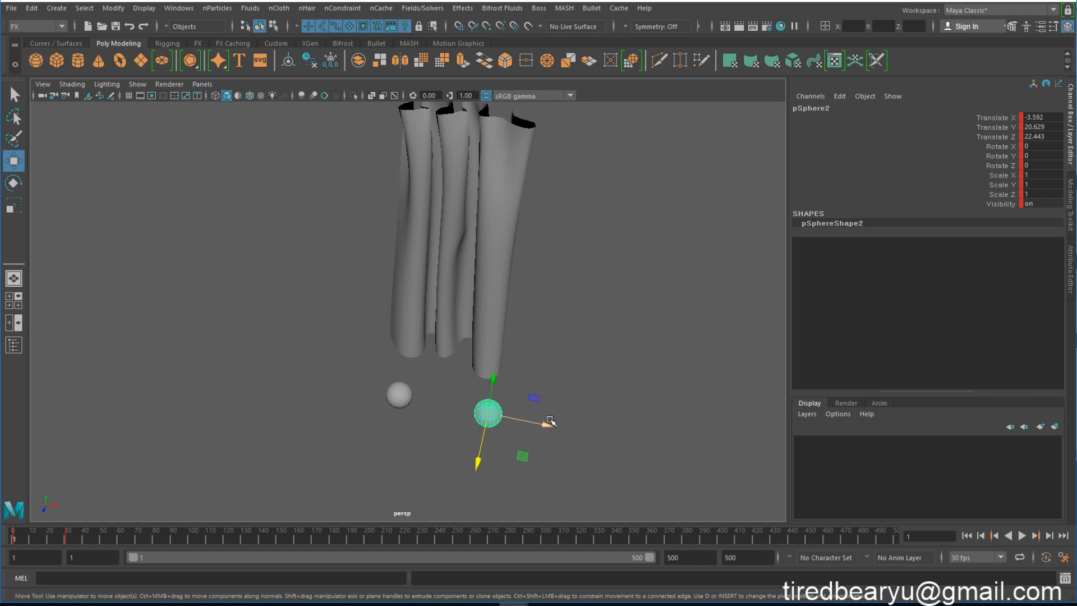
pyautogui.click(67, 539)
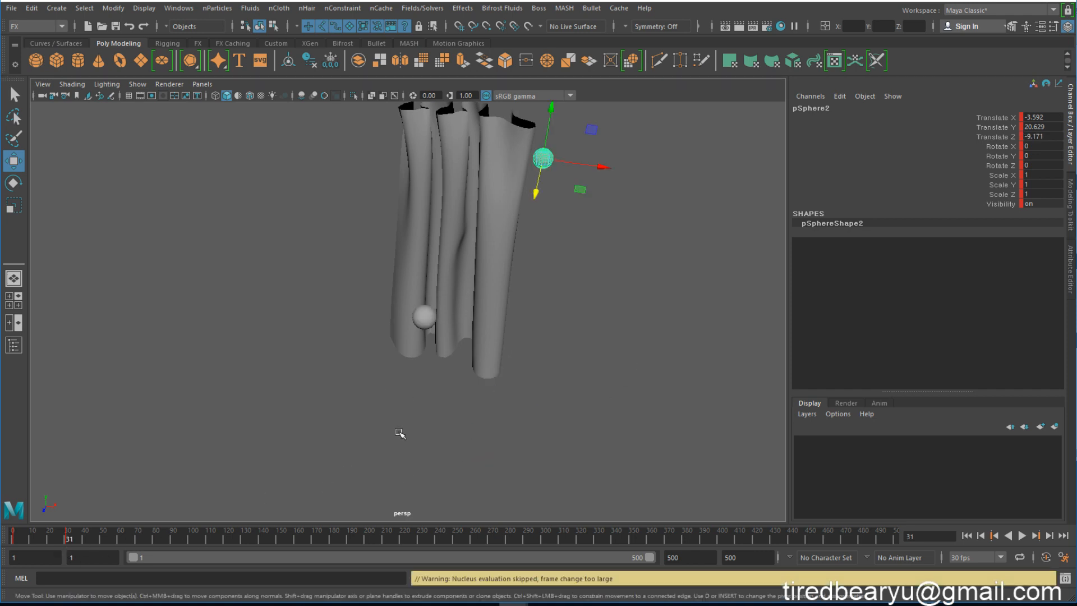
pyautogui.moveTo(599, 165); pyautogui.dragTo(540, 154)
pyautogui.press('s')
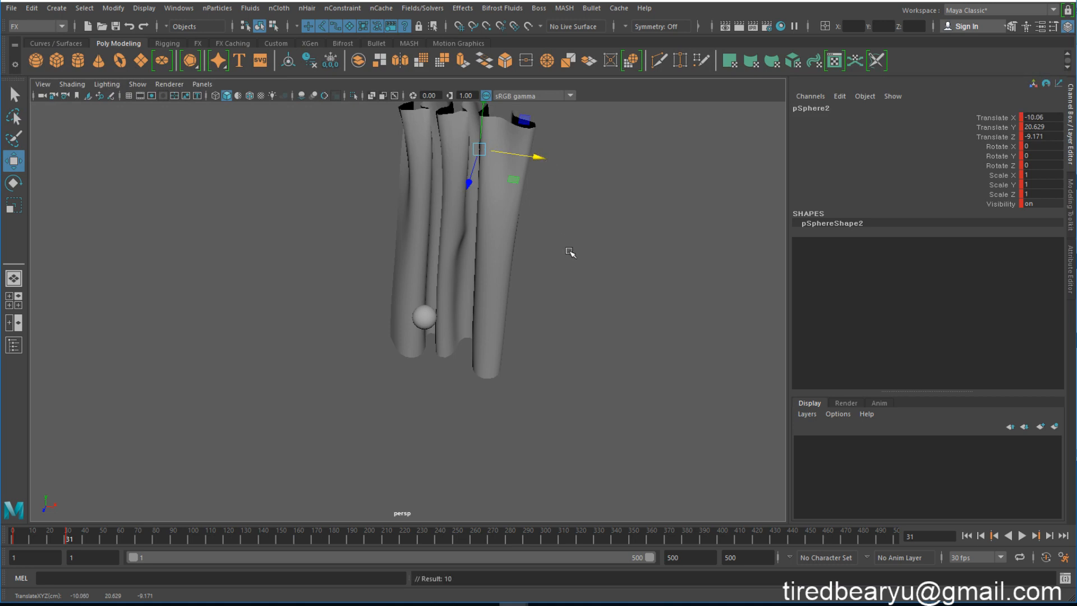
# - Play the simulation from frame 1 to check the collider's diagonal path through the curtain, and stop at frame 37
pyautogui.keyDown('alt'); pyautogui.moveTo(571, 283); pyautogui.dragTo(615, 371); pyautogui.keyUp('alt')
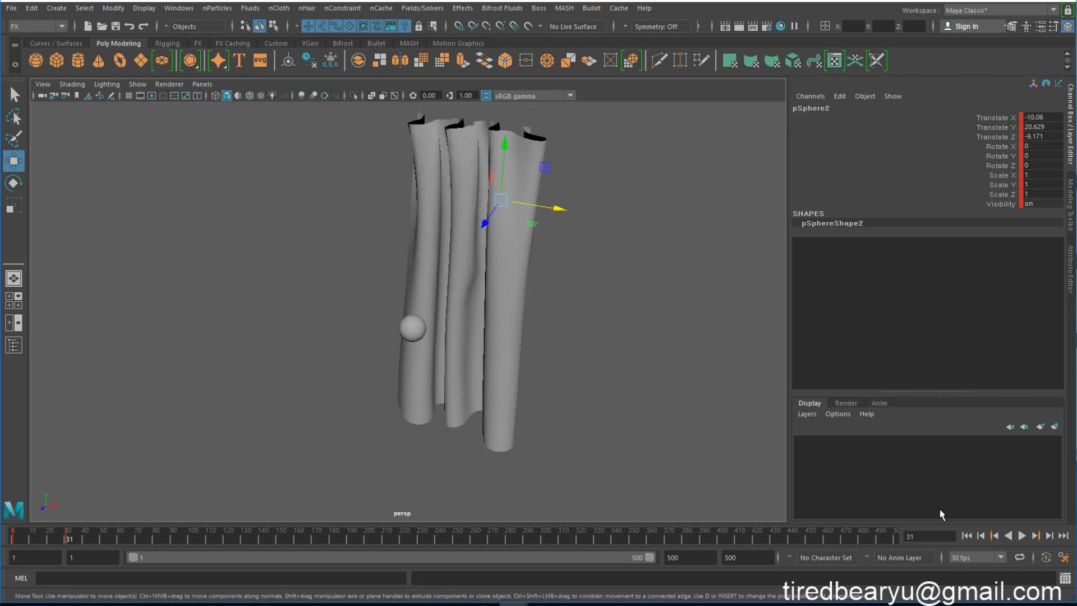
pyautogui.click(966, 536)
pyautogui.click(1021, 535)
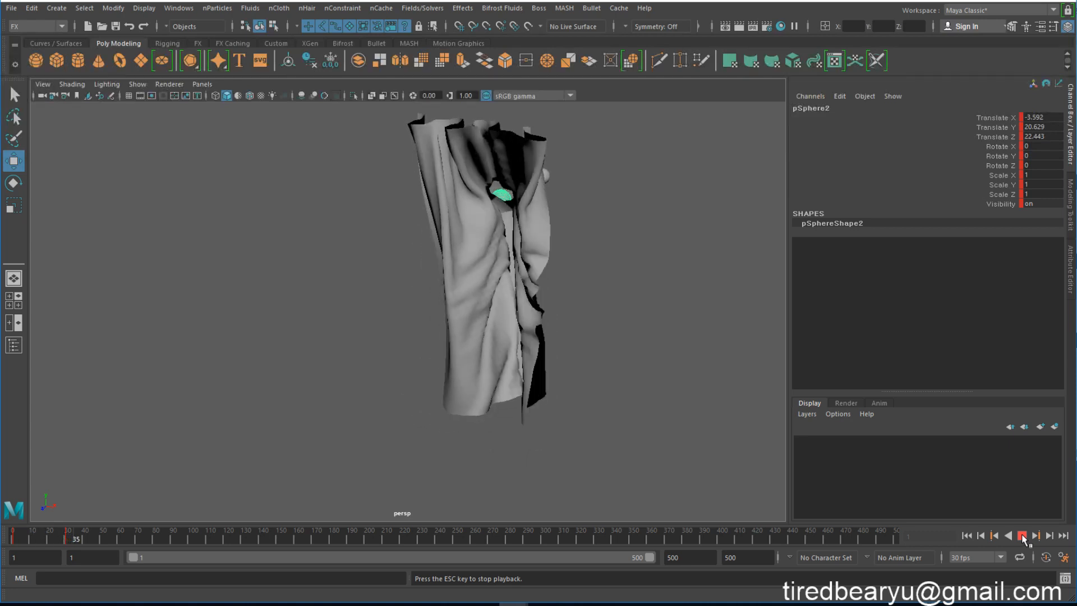
pyautogui.click(1022, 536)
pyautogui.moveTo(570, 284)
pyautogui.keyDown('alt'); pyautogui.mouseDown()
pyautogui.moveTo(366, 259)
pyautogui.moveTo(689, 291)
pyautogui.moveTo(563, 271)
pyautogui.moveTo(478, 276)
pyautogui.moveTo(573, 280)
pyautogui.mouseUp(); pyautogui.keyUp('alt')
pyautogui.click(608, 320)
pyautogui.click(486, 359)
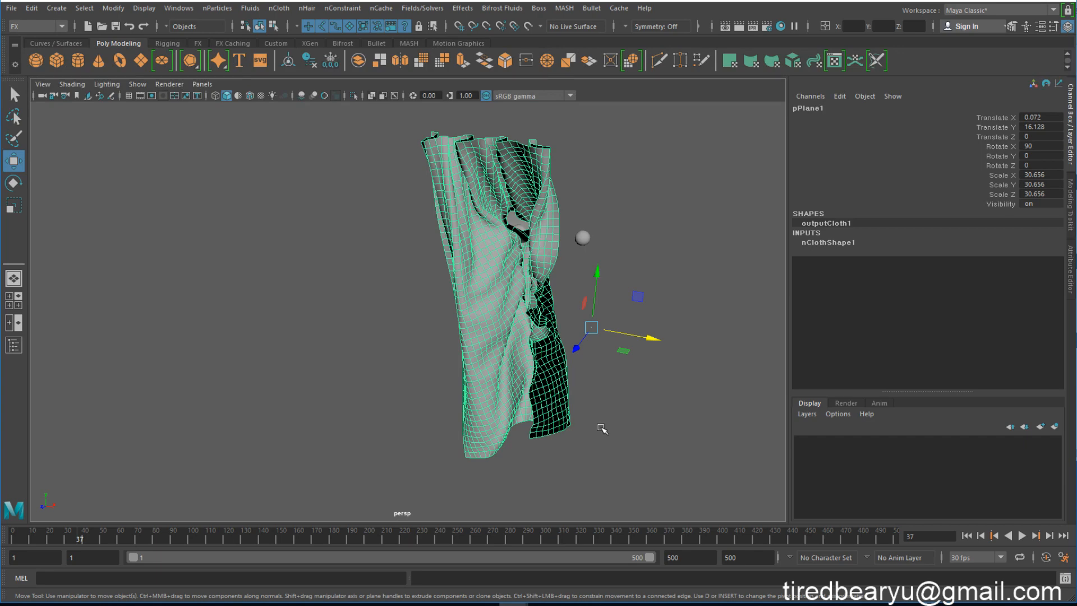
pyautogui.click(252, 9)
pyautogui.click(275, 9)
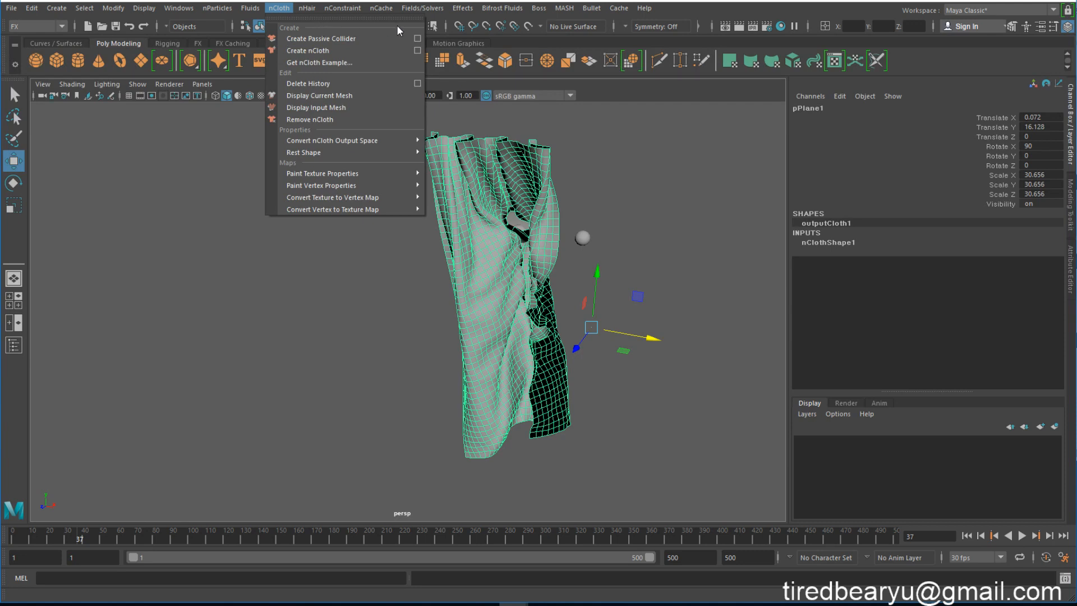
pyautogui.click(570, 112)
pyautogui.click(595, 154)
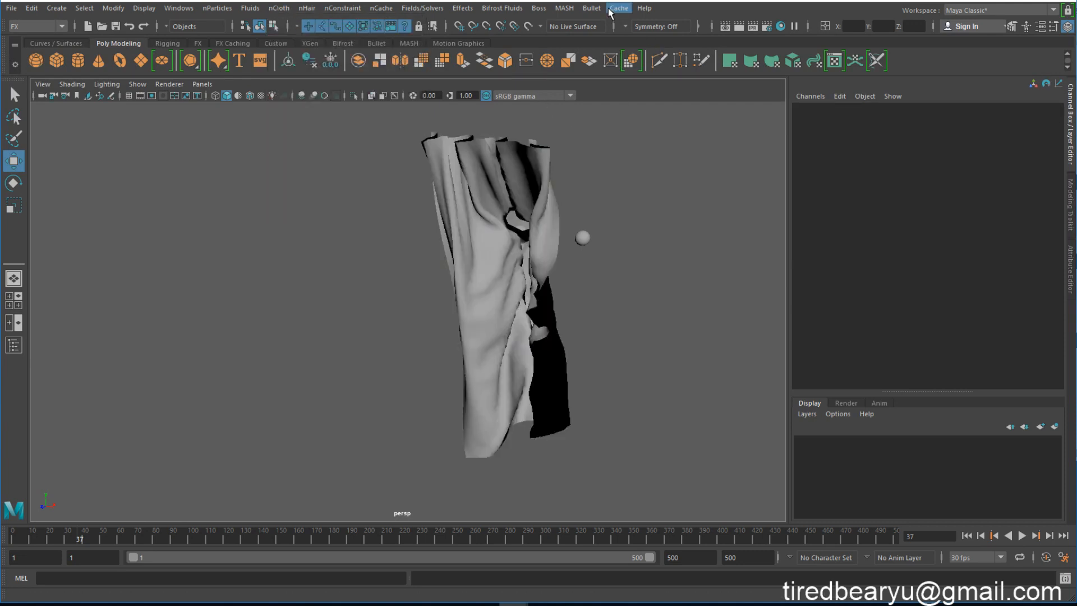
pyautogui.click(591, 8)
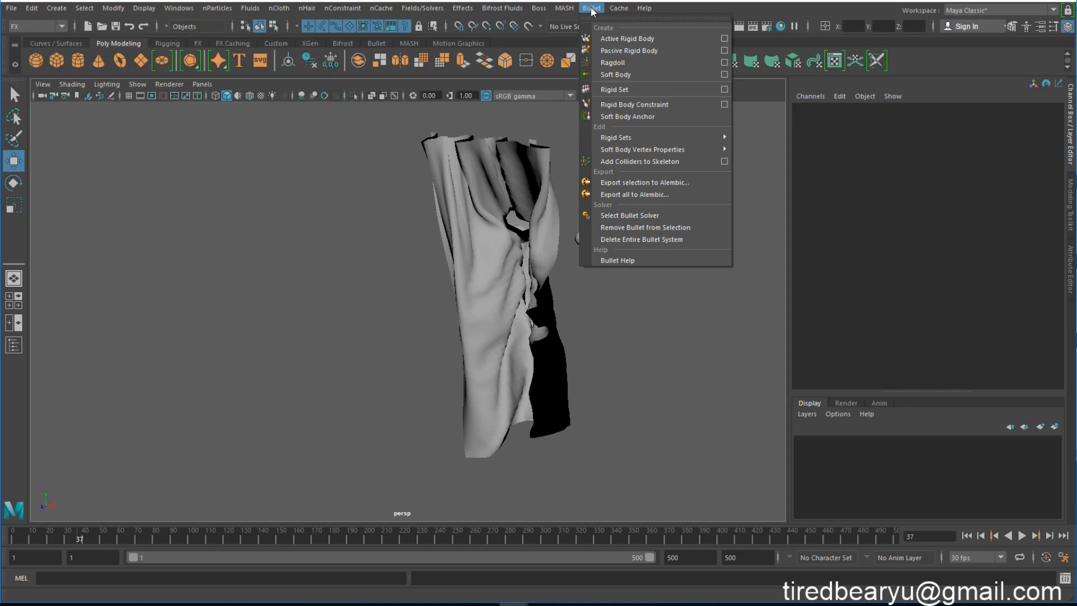
# - Create a polygon plane below the curtain and scale it uniformly to about 18.35
pyautogui.keyDown('alt'); pyautogui.moveTo(234, 249); pyautogui.dragTo(111, 219, button='middle'); pyautogui.keyUp('alt')
pyautogui.click(140, 66)
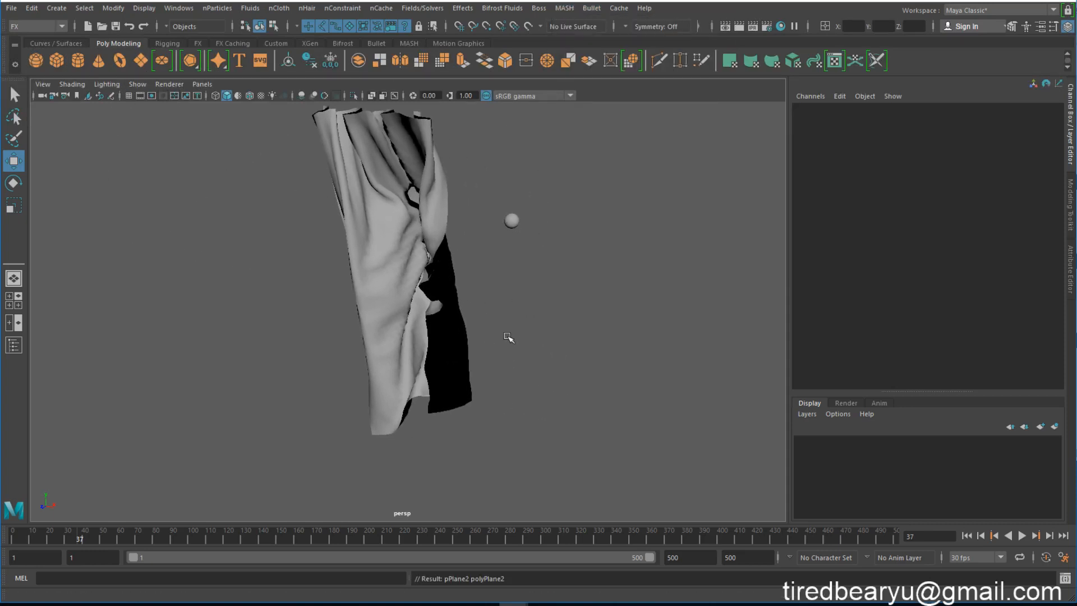
pyautogui.keyDown('alt'); pyautogui.moveTo(507, 337); pyautogui.dragTo(365, 251, button='middle'); pyautogui.keyUp('alt')
pyautogui.scroll(-2, 365, 250)
pyautogui.press('r')
pyautogui.moveTo(351, 358); pyautogui.dragTo(433, 379)
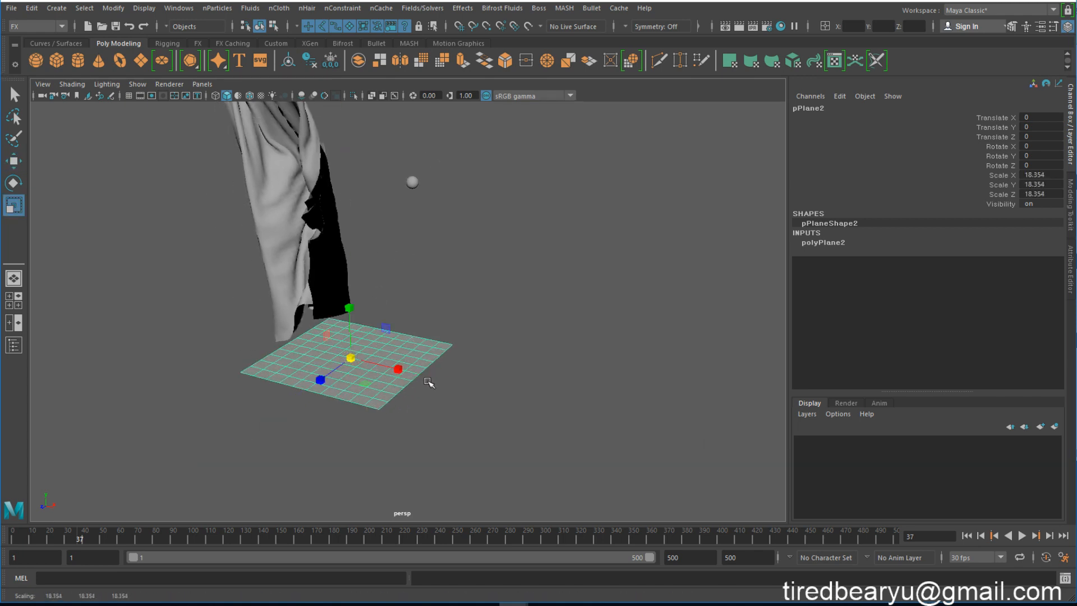
# - Rotate the new plane about 92.6 degrees around the X axis to stand it upright
pyautogui.press('w')
pyautogui.press('e')
pyautogui.moveTo(323, 339); pyautogui.dragTo(338, 372)
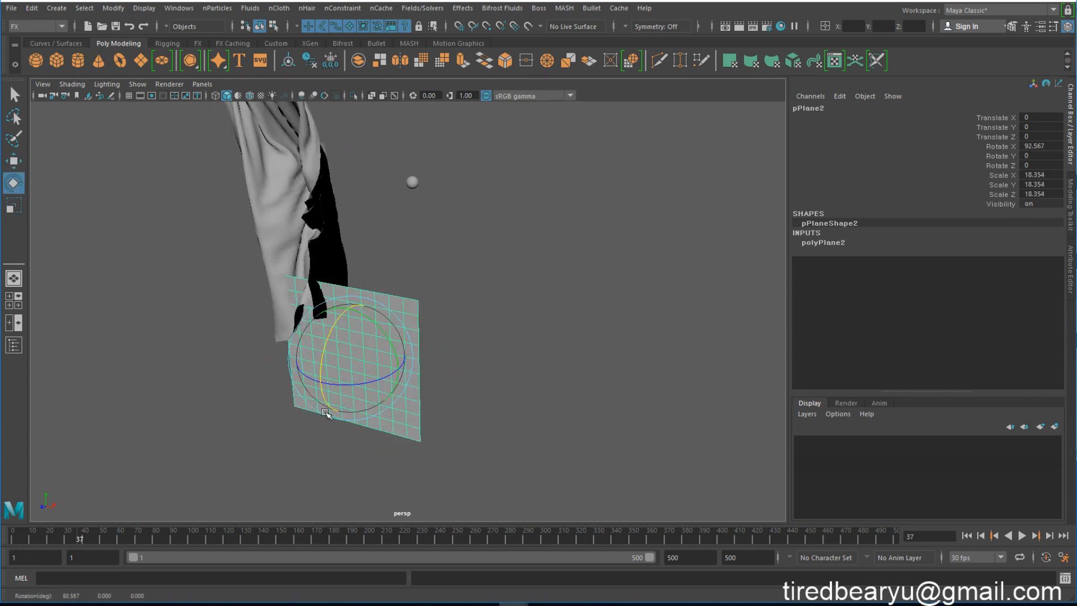
# - Move the upright plane in front of the curtain, to about 18.87 in Y and 11.63 in Z
pyautogui.keyDown('alt'); pyautogui.moveTo(327, 414); pyautogui.dragTo(305, 317); pyautogui.keyUp('alt')
pyautogui.press('w')
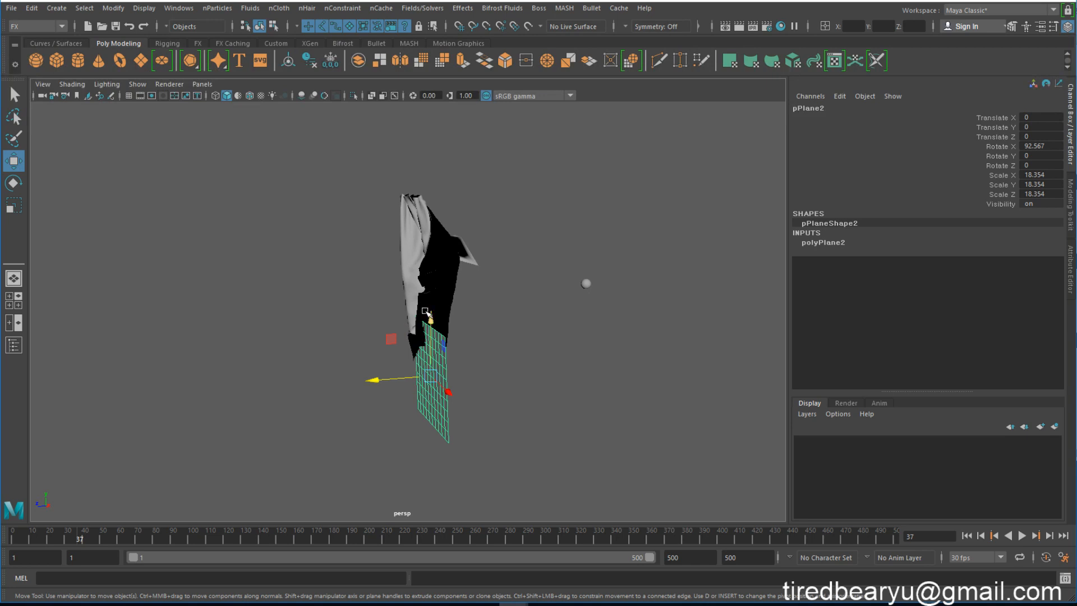
pyautogui.moveTo(429, 315); pyautogui.dragTo(429, 166)
pyautogui.moveTo(373, 227)
pyautogui.mouseDown()
pyautogui.moveTo(303, 227)
pyautogui.moveTo(351, 206)
pyautogui.moveTo(356, 227)
pyautogui.mouseUp()
pyautogui.keyDown('alt'); pyautogui.moveTo(357, 227); pyautogui.dragTo(382, 221); pyautogui.keyUp('alt')
pyautogui.keyDown('alt'); pyautogui.moveTo(382, 221); pyautogui.dragTo(493, 140, button='right'); pyautogui.keyUp('alt')
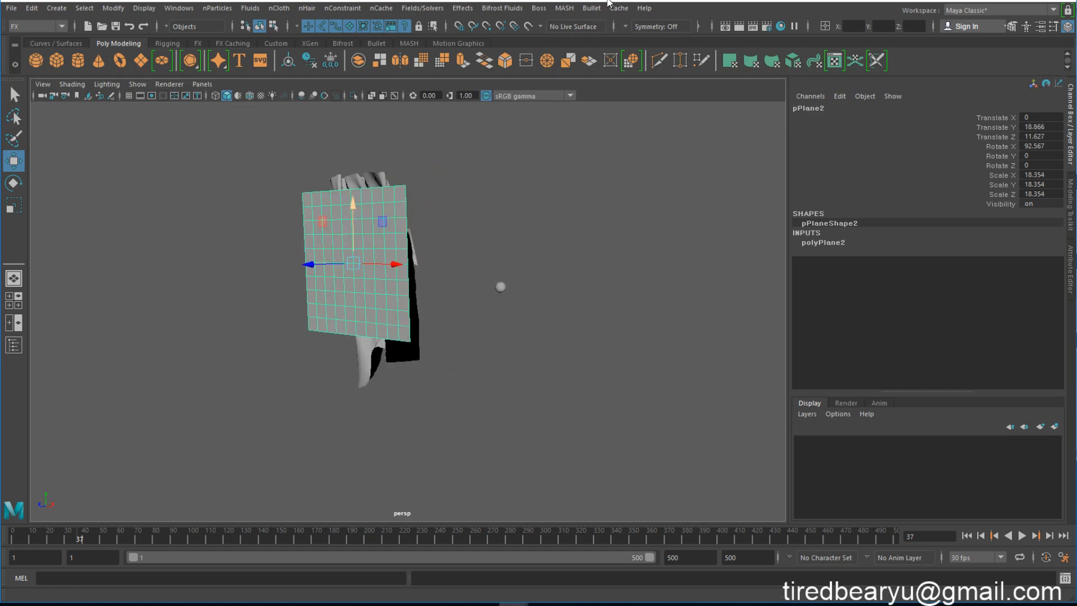
# - Convert the upright plane into a Bullet soft body
pyautogui.click(591, 8)
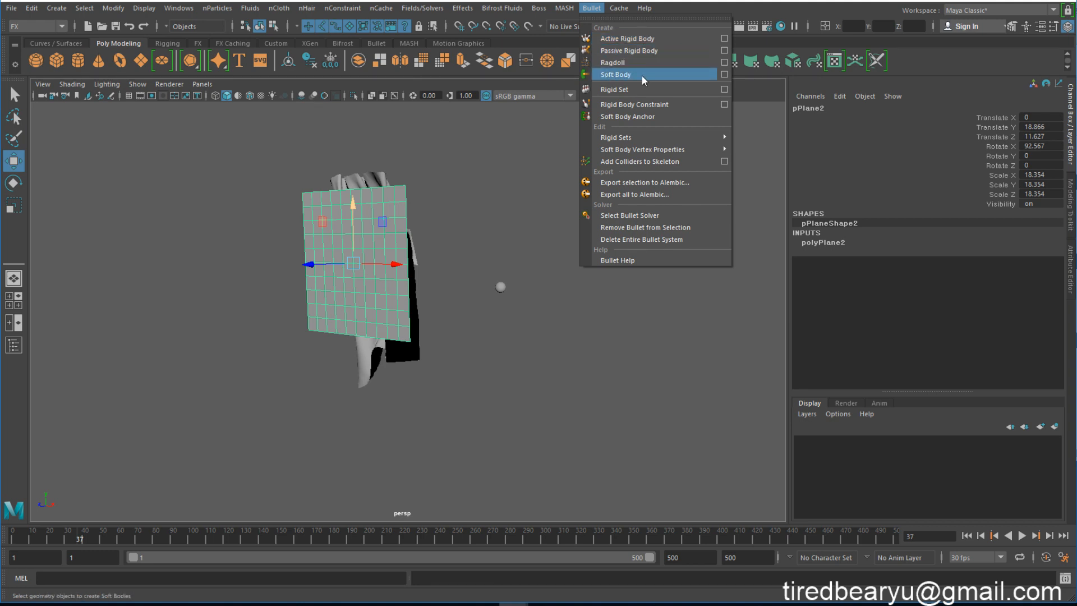
pyautogui.click(625, 77)
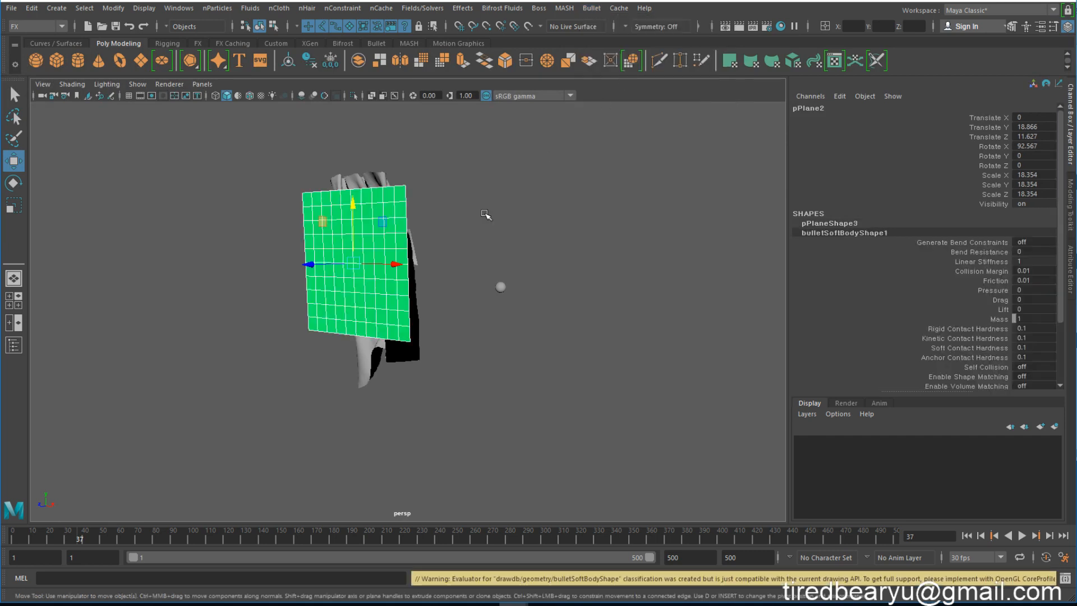
pyautogui.keyDown('alt'); pyautogui.moveTo(426, 270); pyautogui.dragTo(384, 271); pyautogui.keyUp('alt')
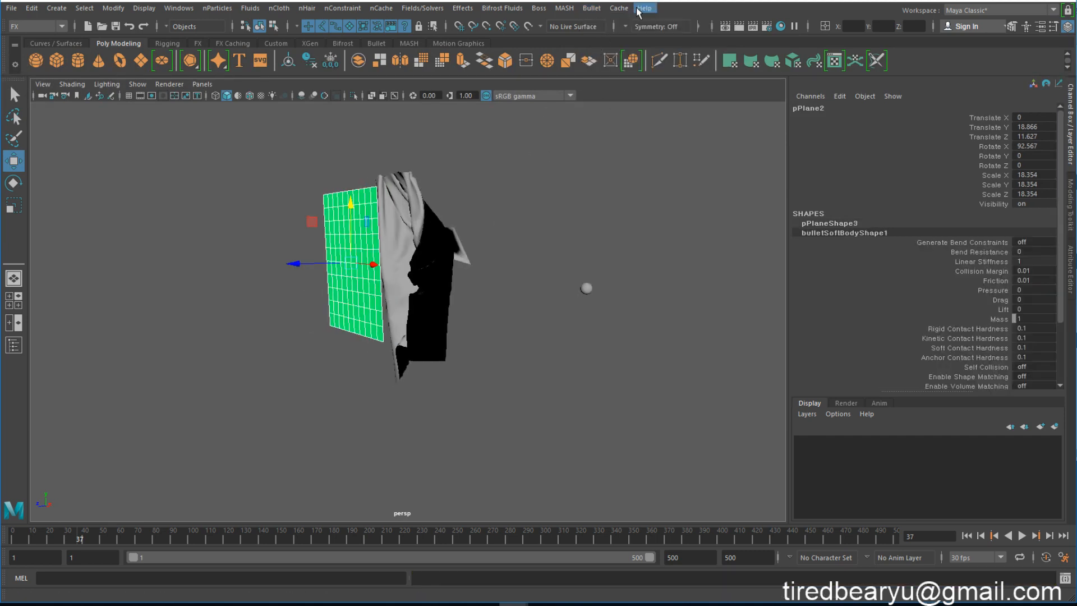
# - At frame 1, move the soft-body plane along X to about -10.79, in front of the Bullet sphere's path
pyautogui.click(966, 535)
pyautogui.keyDown('alt'); pyautogui.moveTo(435, 377); pyautogui.dragTo(448, 379); pyautogui.keyUp('alt')
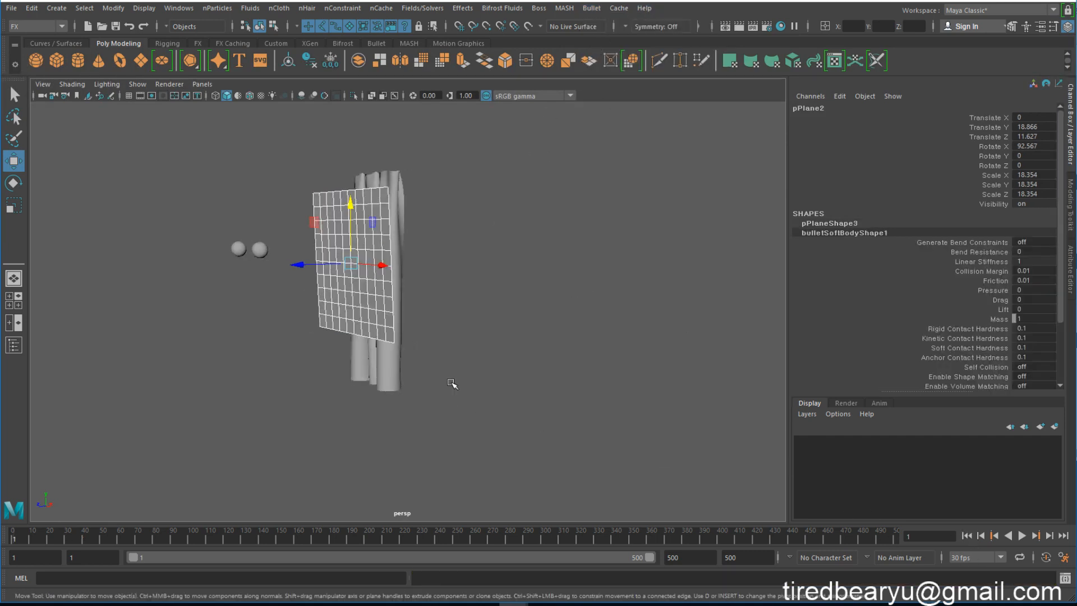
pyautogui.keyDown('alt'); pyautogui.moveTo(375, 250); pyautogui.dragTo(354, 301); pyautogui.keyUp('alt')
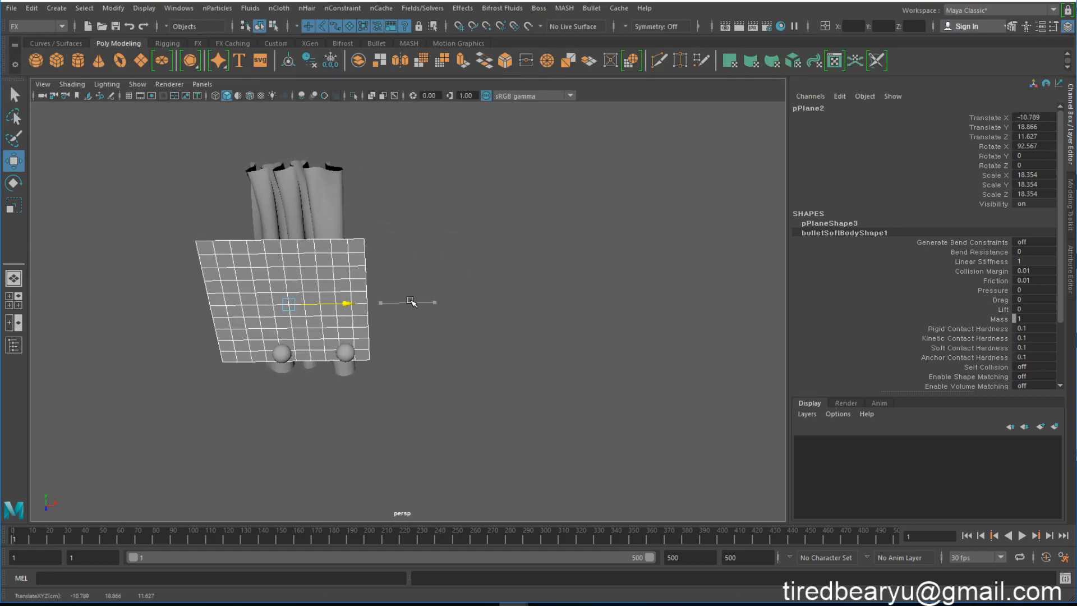
pyautogui.click(480, 297)
pyautogui.keyDown('alt'); pyautogui.moveTo(480, 297); pyautogui.dragTo(507, 349, button='middle'); pyautogui.keyUp('alt')
pyautogui.keyDown('alt'); pyautogui.moveTo(507, 348); pyautogui.dragTo(324, 310); pyautogui.keyUp('alt')
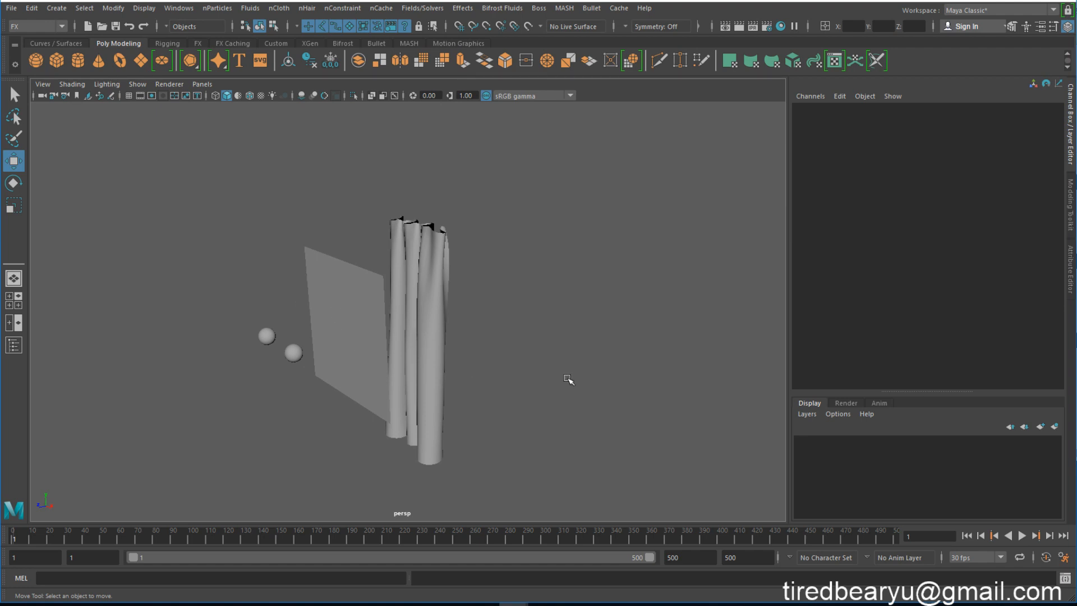
# - Play the simulation twice from frame 1 to check how the spheres meet the soft-body plane, and return to frame 1
pyautogui.click(1021, 536)
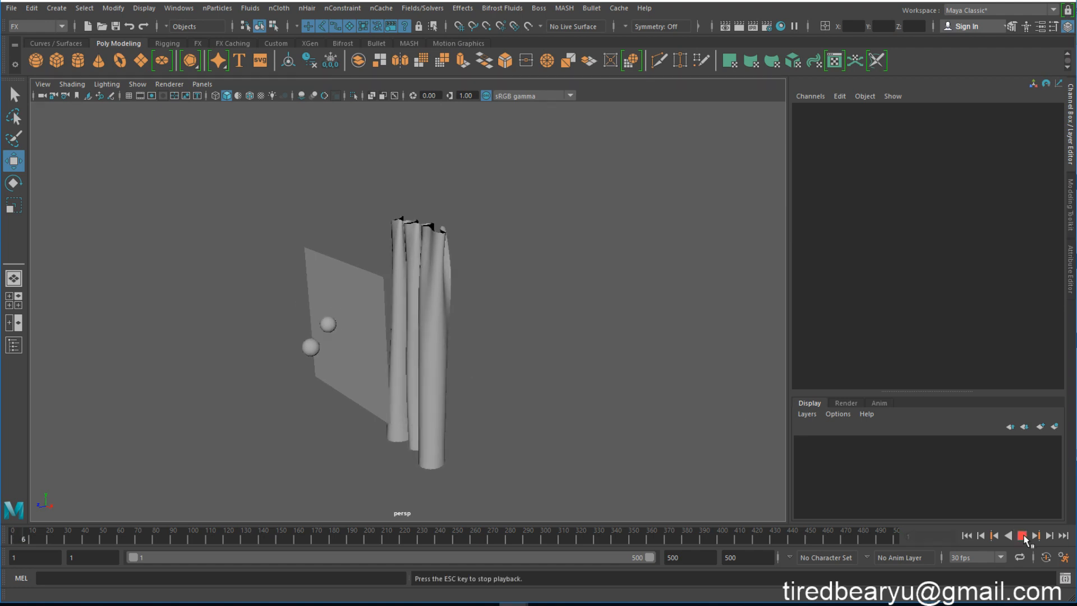
pyautogui.click(1022, 536)
pyautogui.click(965, 535)
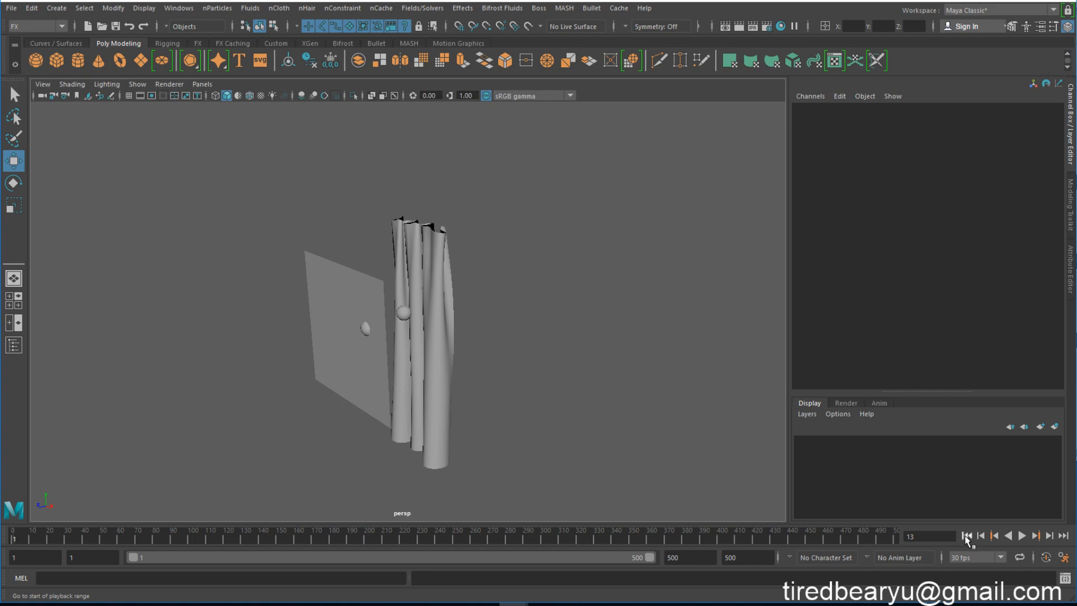
pyautogui.click(1022, 536)
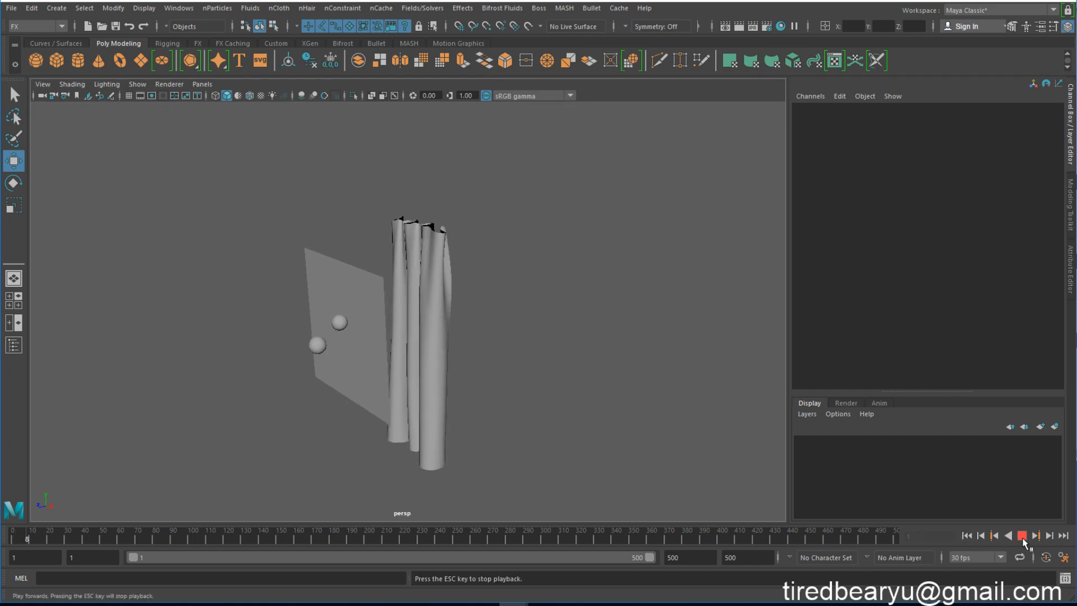
pyautogui.click(1022, 536)
pyautogui.click(966, 536)
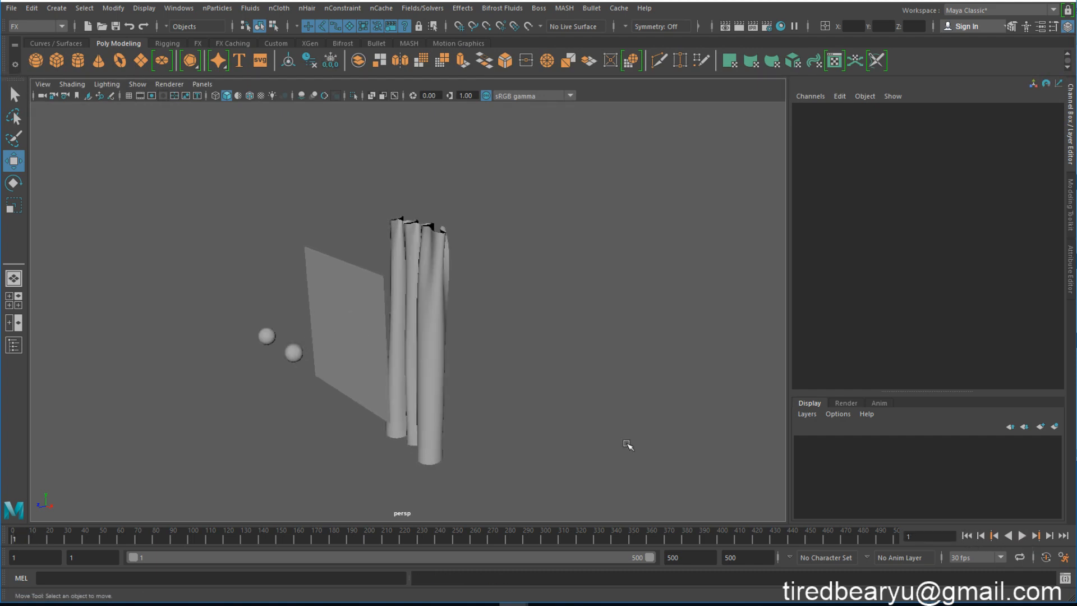
# - Scale the Bullet rigid-body sphere pSphere1 uniformly to about 3.19
pyautogui.click(266, 336)
pyautogui.press('r')
pyautogui.moveTo(606, 370); pyautogui.dragTo(640, 371, button='middle')
pyautogui.press('q')
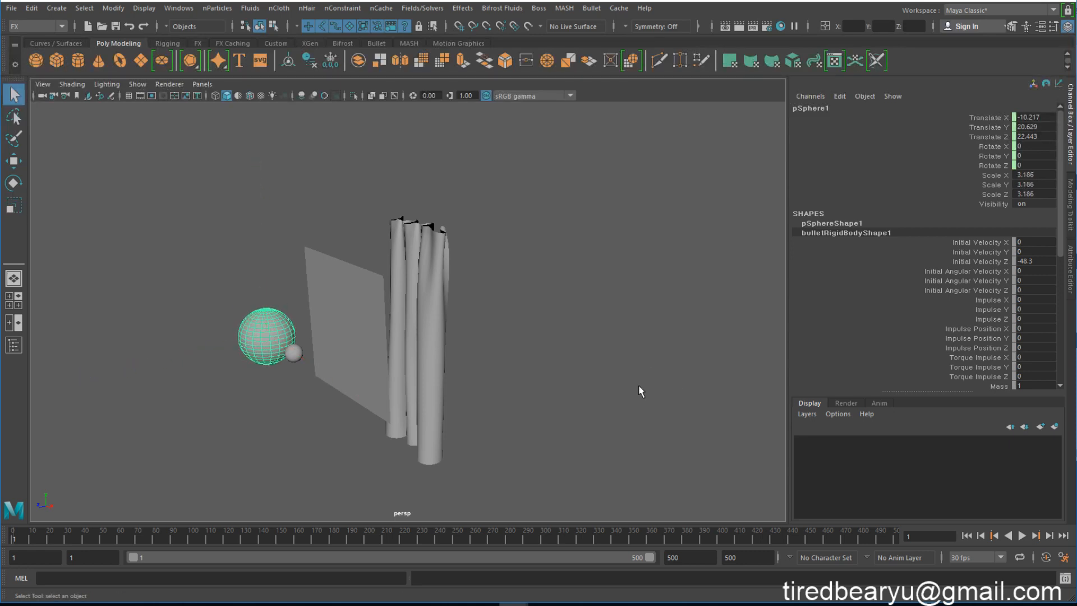
# - Play the simulation from frame 1 to examine the enlarged sphere's collision with the soft-body plane, and stop at frame 20
pyautogui.scroll(-5, 954, 294)
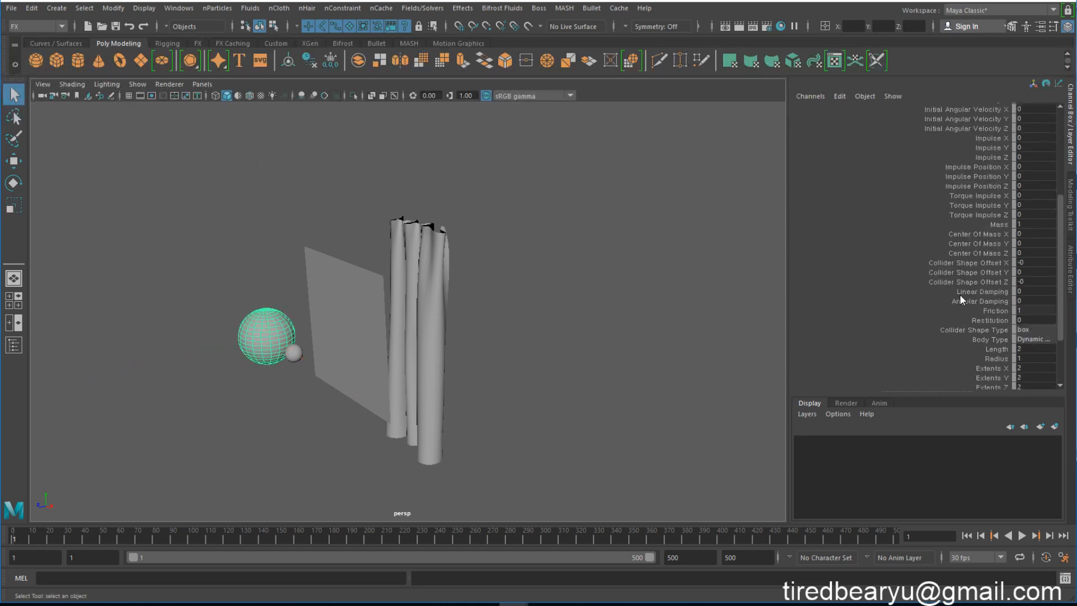
pyautogui.click(1022, 536)
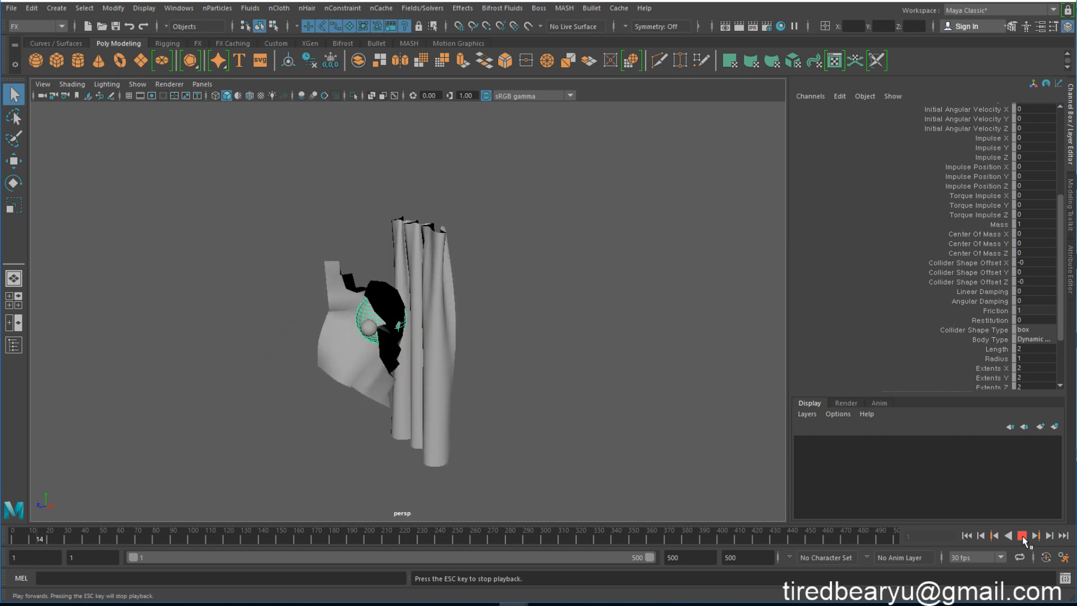
pyautogui.click(1022, 535)
pyautogui.keyDown('alt'); pyautogui.moveTo(559, 331); pyautogui.dragTo(584, 313); pyautogui.keyUp('alt')
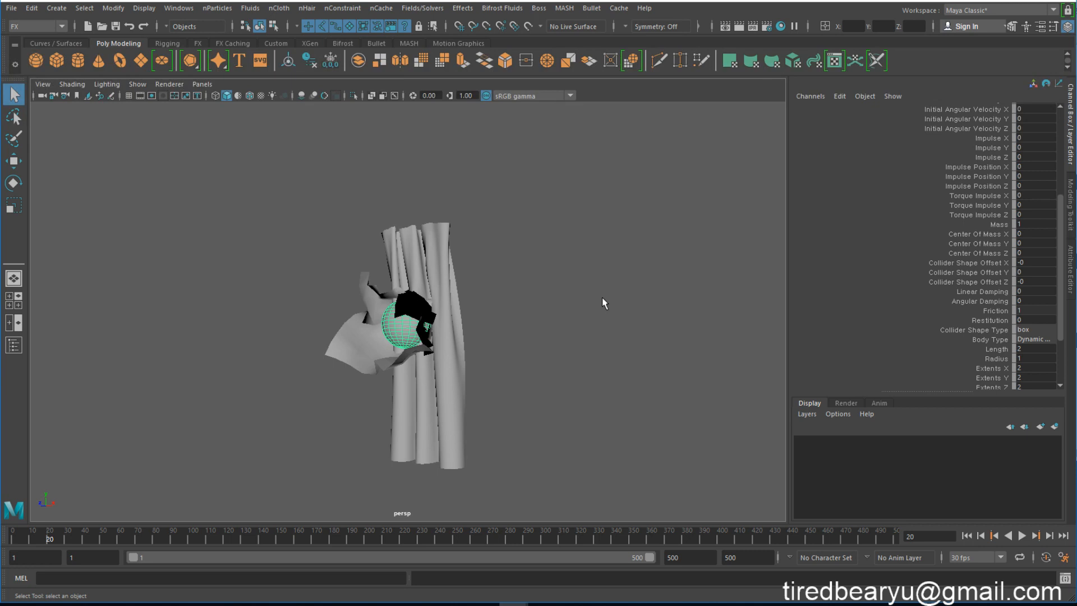
pyautogui.click(591, 8)
pyautogui.click(599, 10)
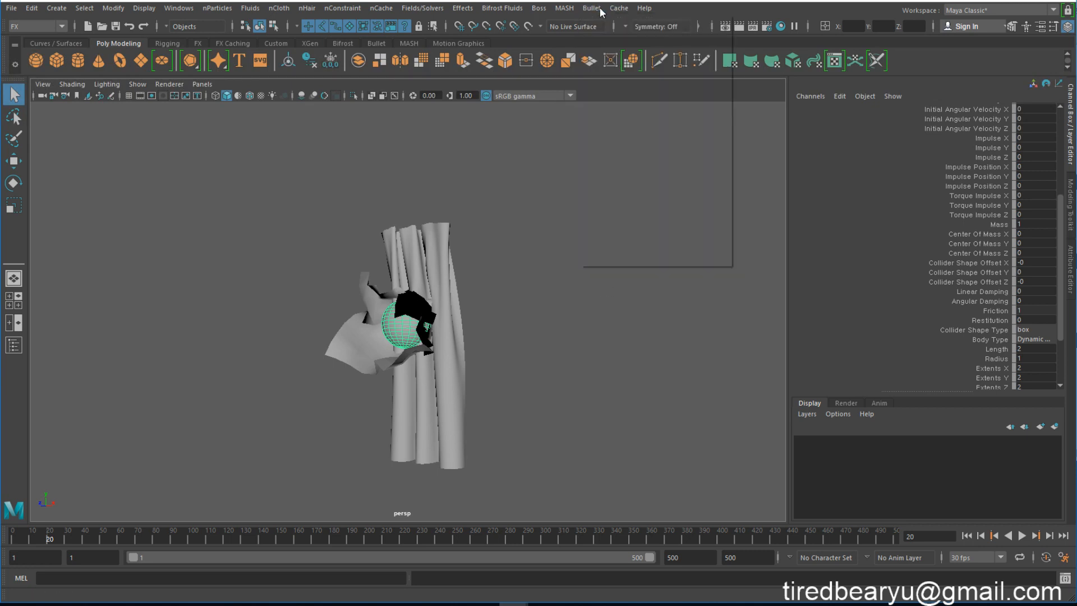
pyautogui.click(599, 10)
pyautogui.click(428, 246)
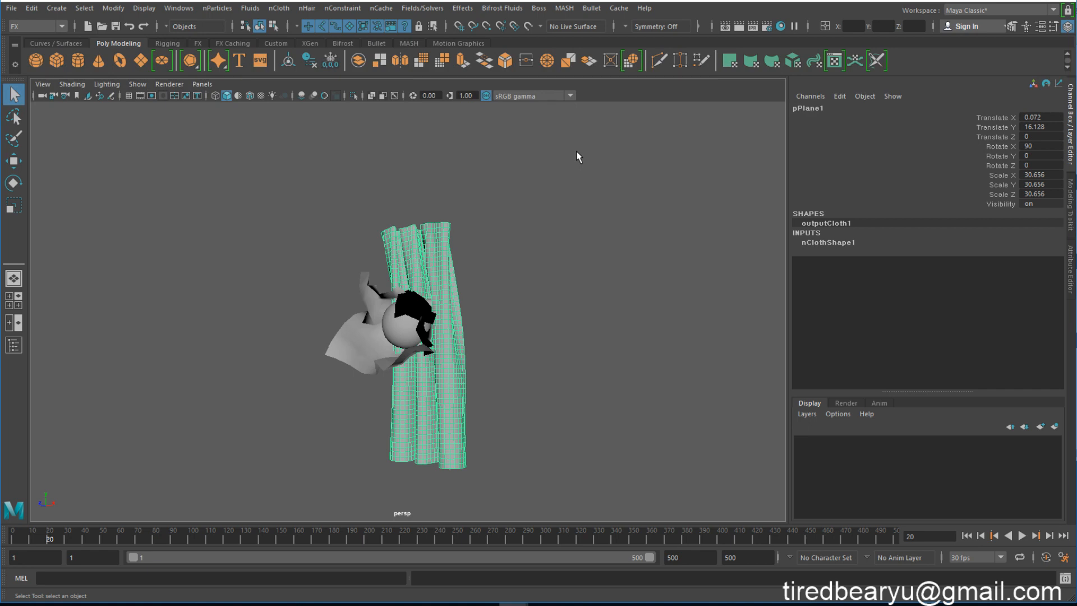
pyautogui.click(304, 8)
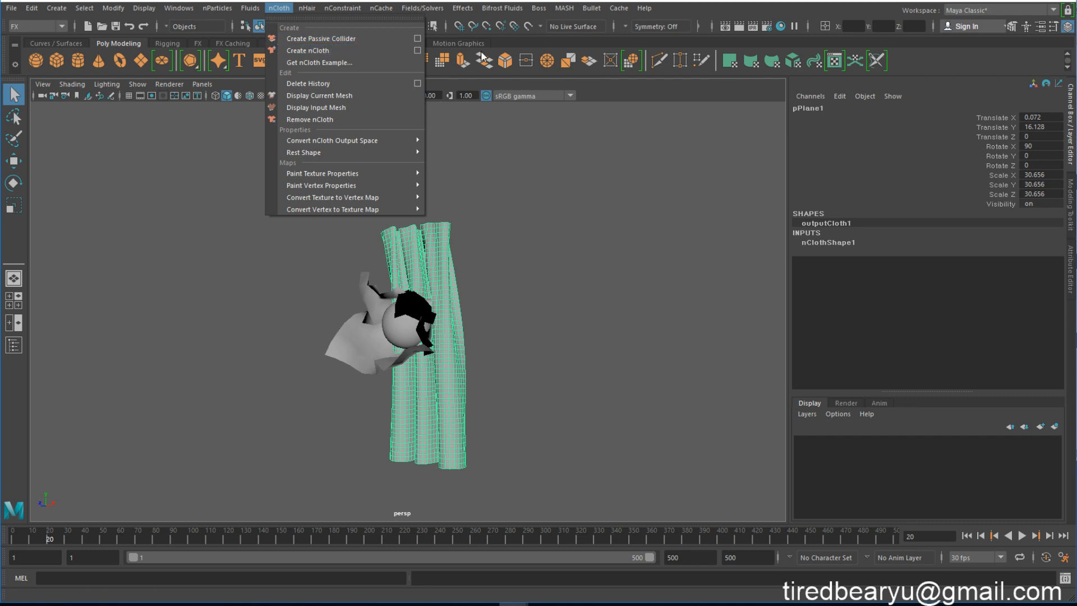
pyautogui.moveTo(593, 11)
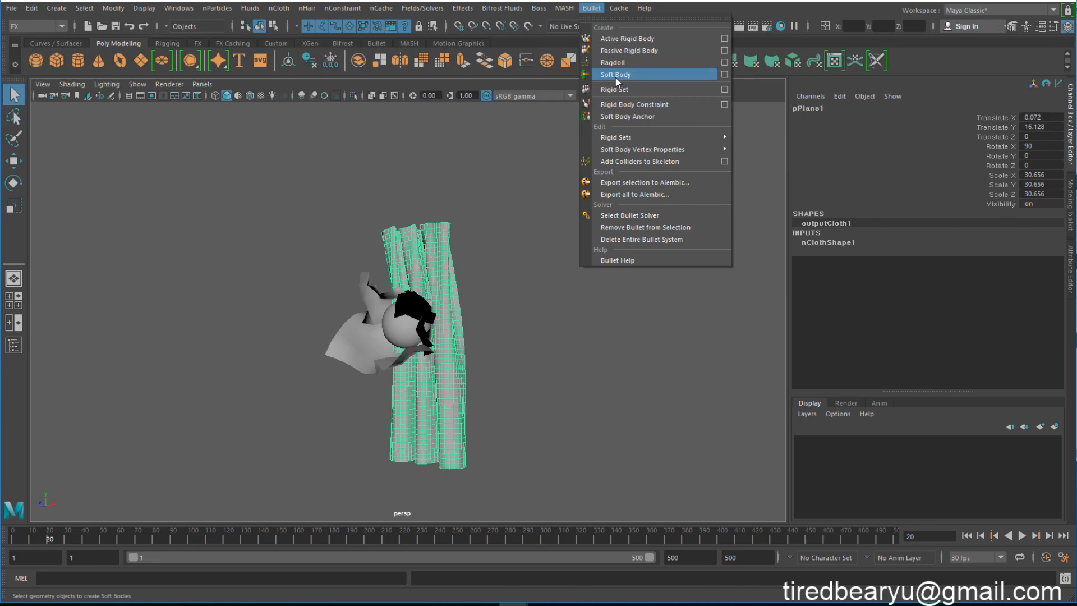
pyautogui.click(381, 8)
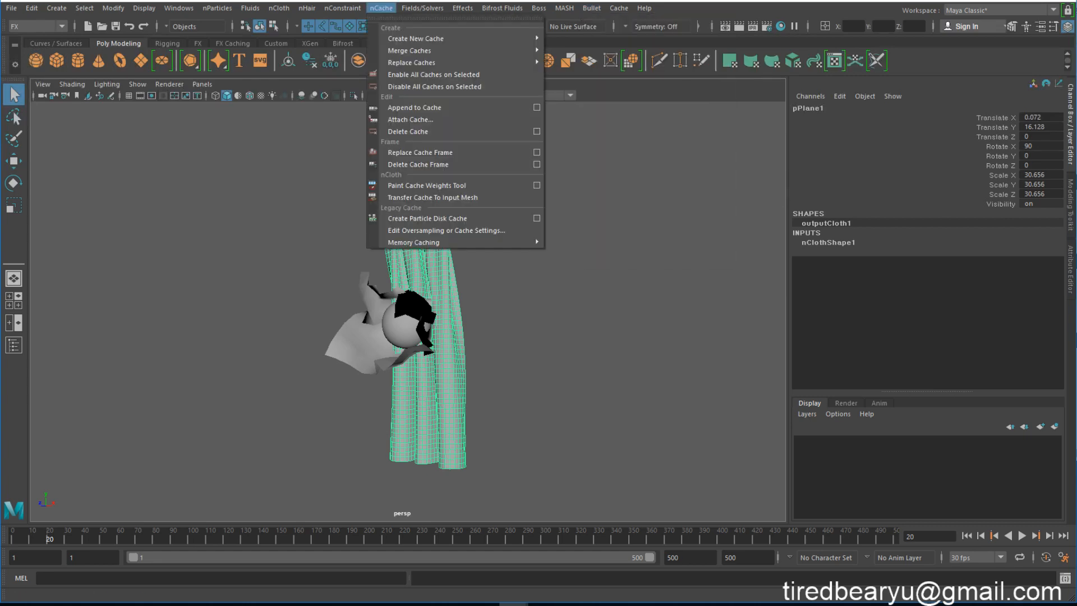